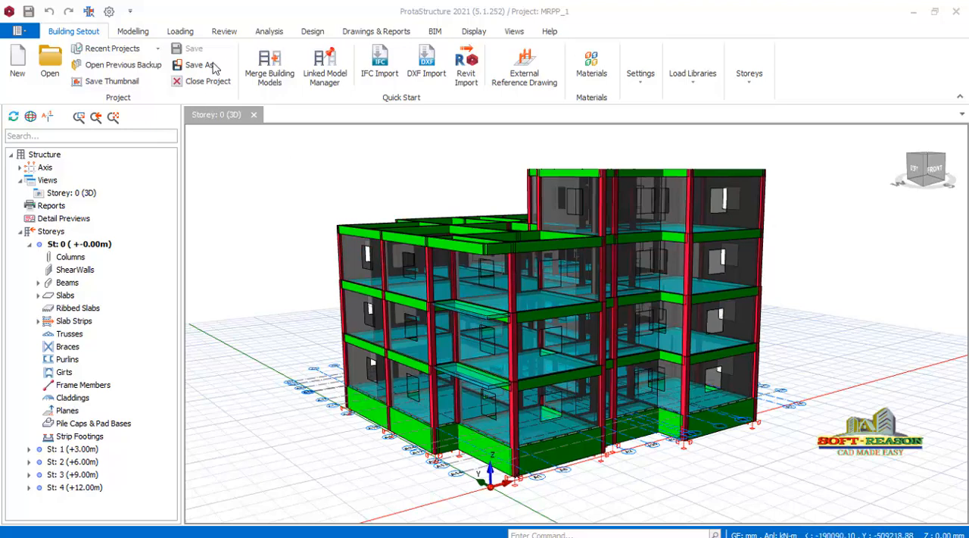
Launch ProtaDetails with the current MRPP_1 model and create a new blank drawing.
left_click(379, 31)
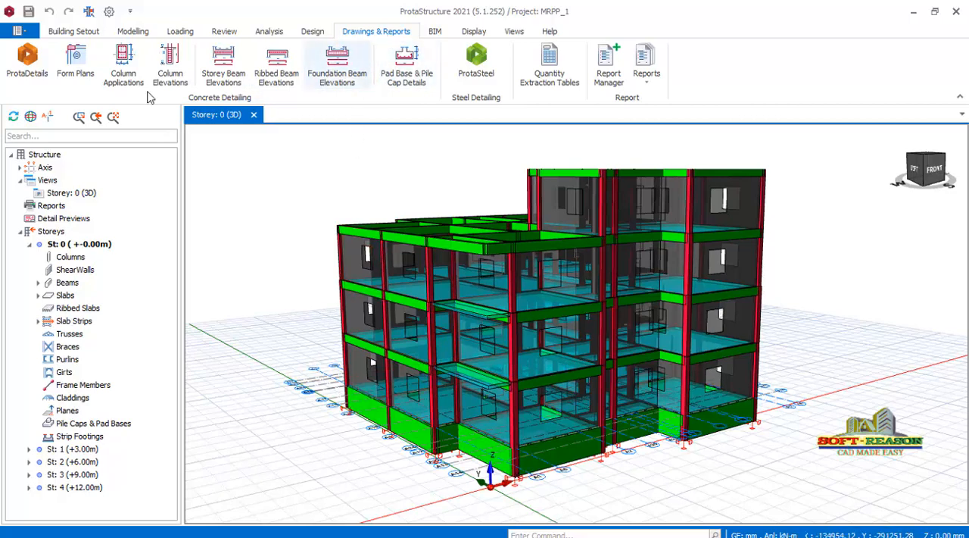
left_click(30, 68)
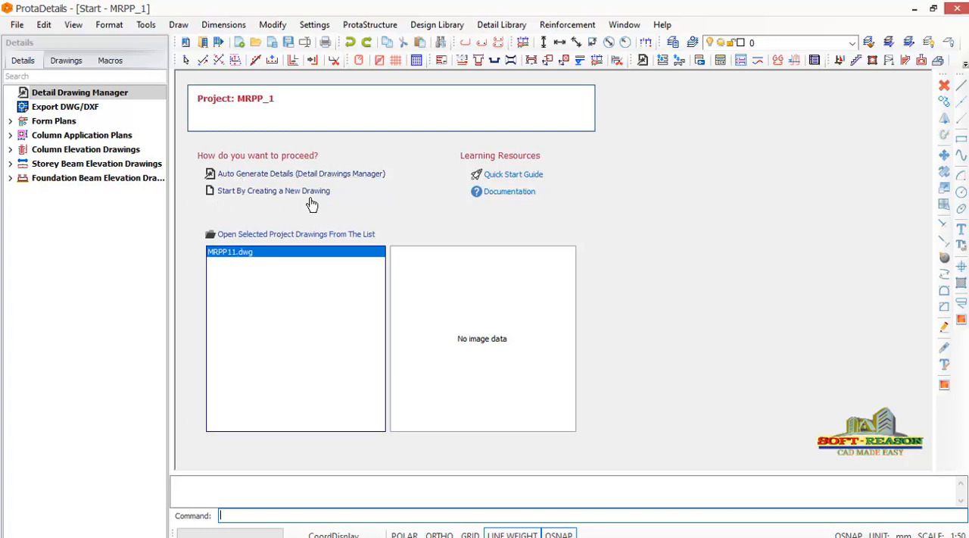
left_click(248, 192)
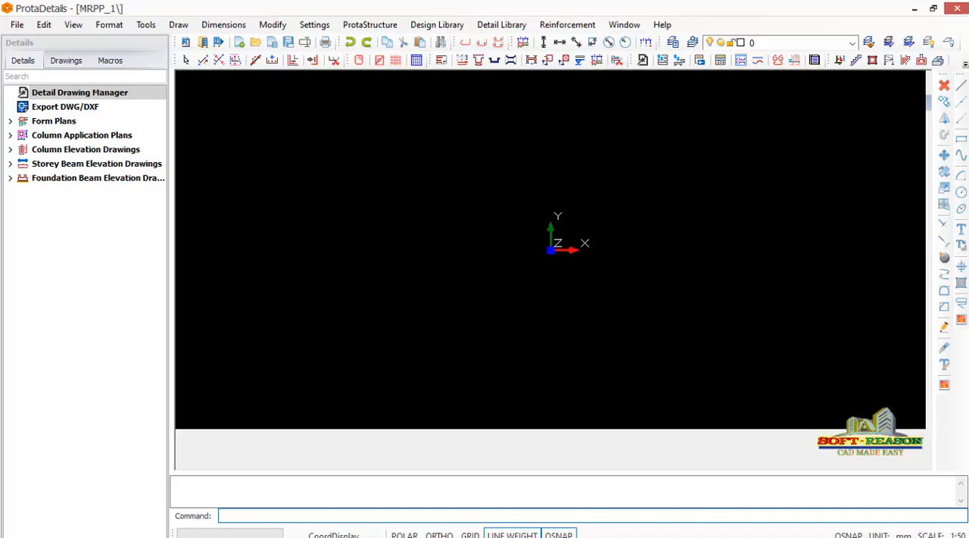
scroll(471, 223, "down", 1)
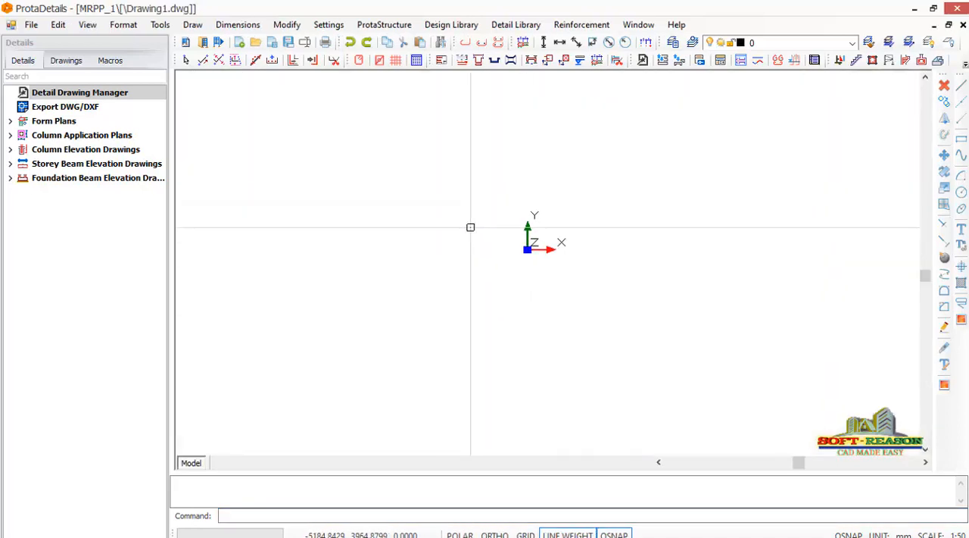
scroll(533, 262, "up", 2)
scroll(507, 161, "up", 1)
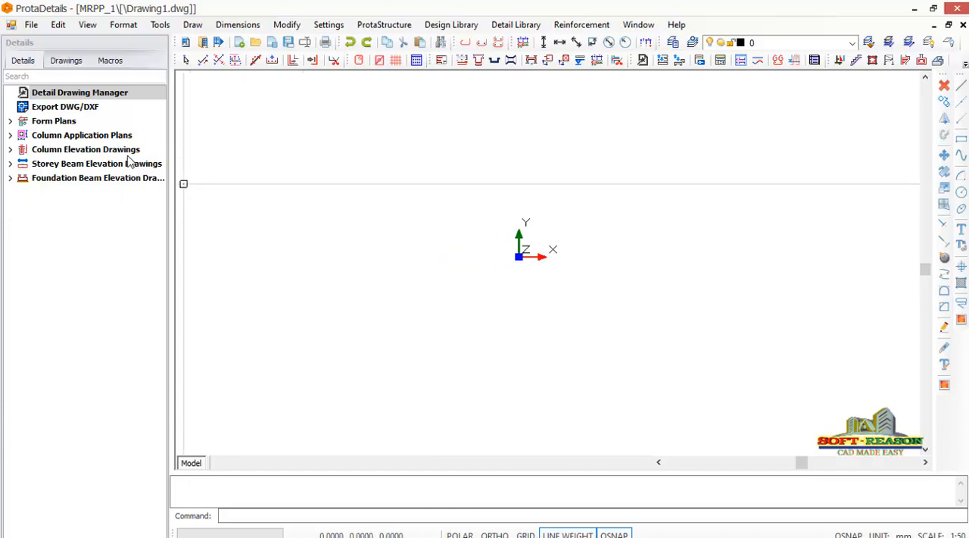
Draw all St: 1 (+3.00m) storey beam elevations at 1/25 scale with quantity table and model info, inserting them just beside the origin.
left_click(10, 164)
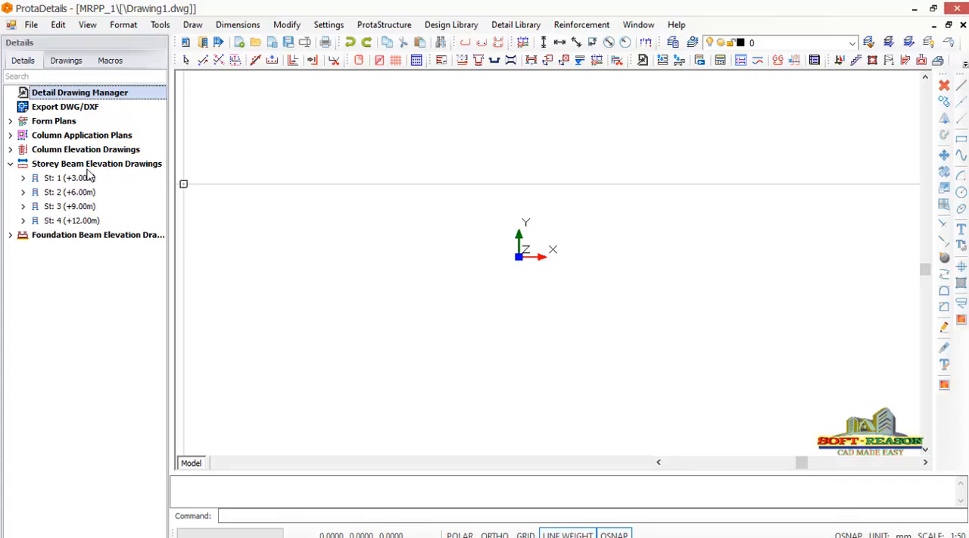
left_click(59, 180)
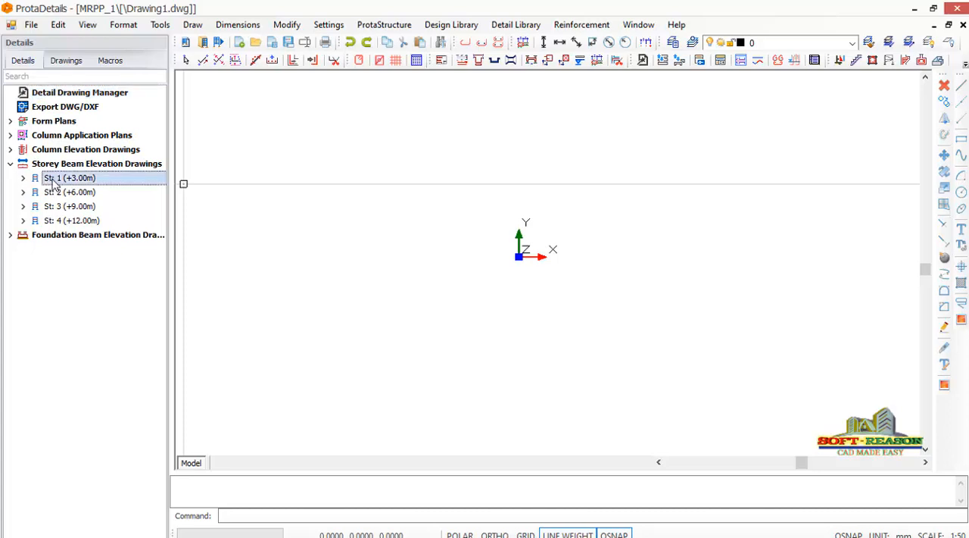
left_click(24, 180)
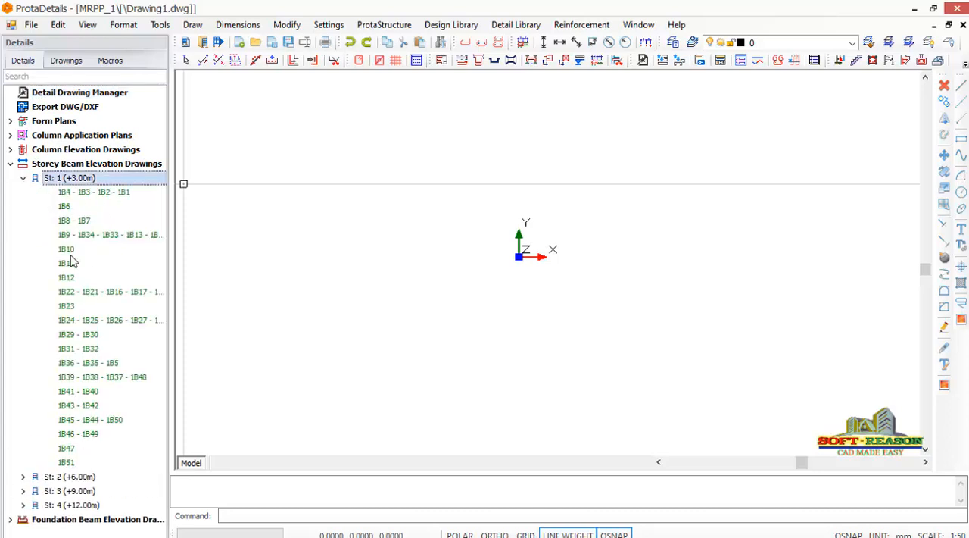
left_click(24, 179)
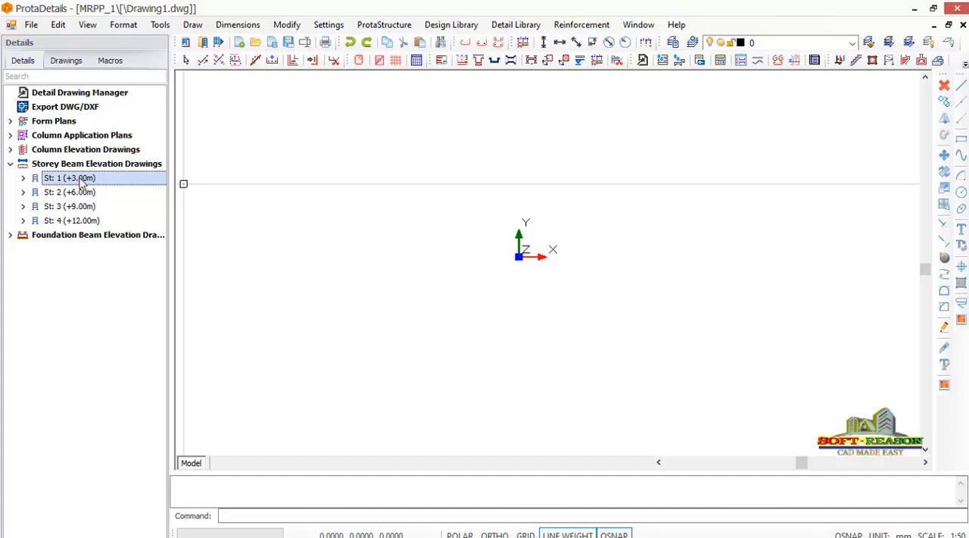
right_click(78, 180)
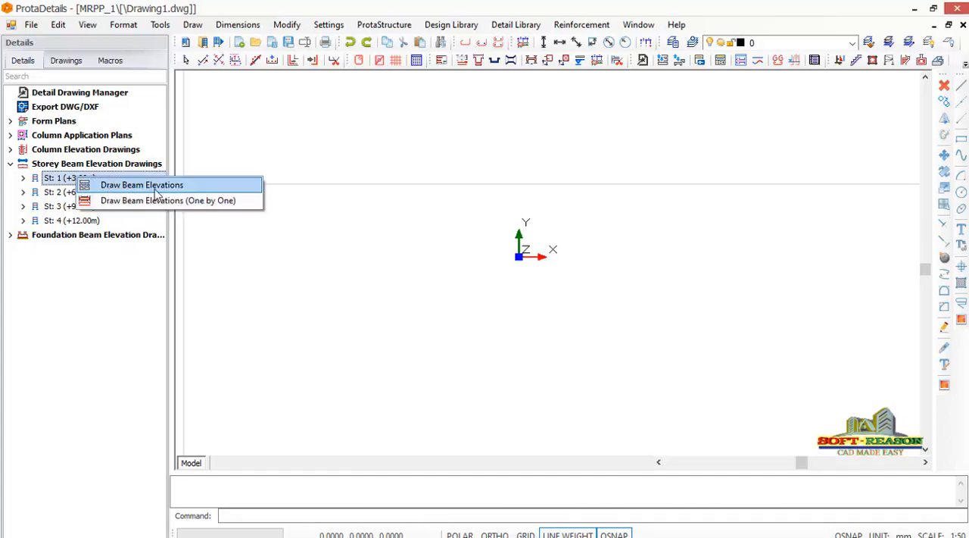
left_click(143, 186)
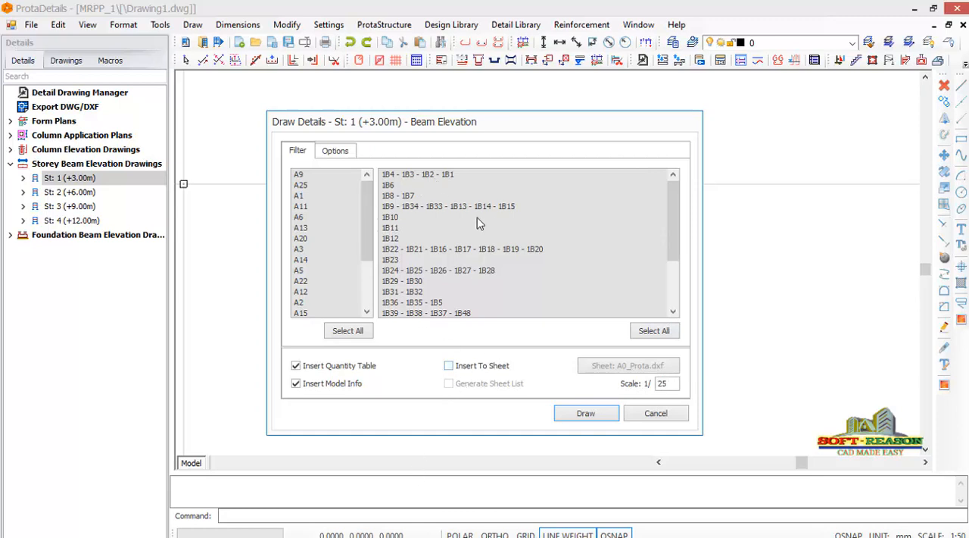
left_click(595, 416)
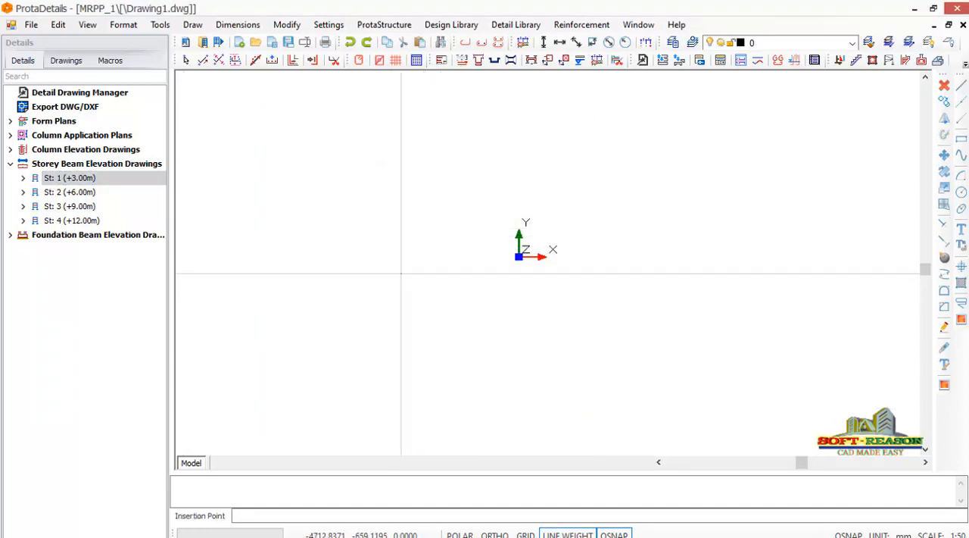
left_click(390, 260)
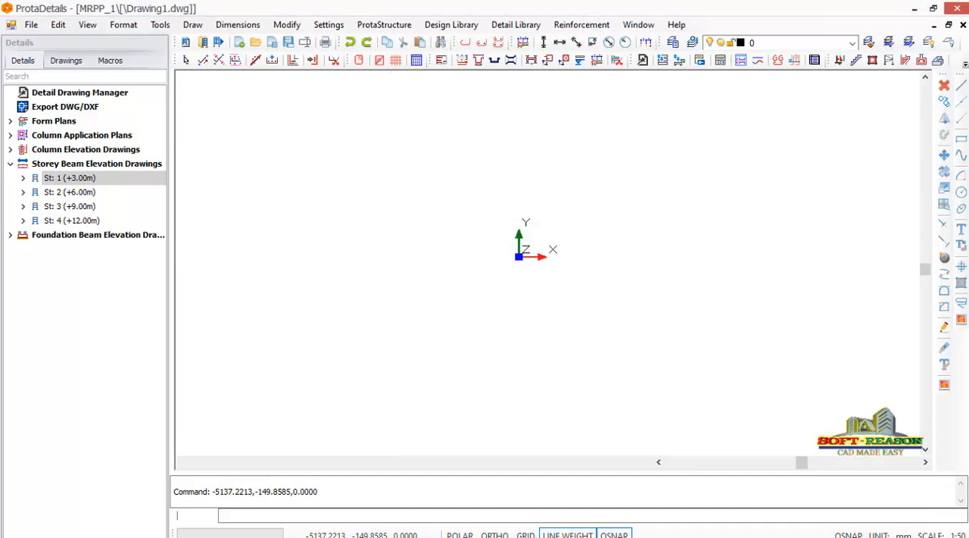
Examine the inserted storey 1 beam elevations, their reinforcement labels and cross-sections, and the overall sheet arrangement.
scroll(410, 271, "down", 3)
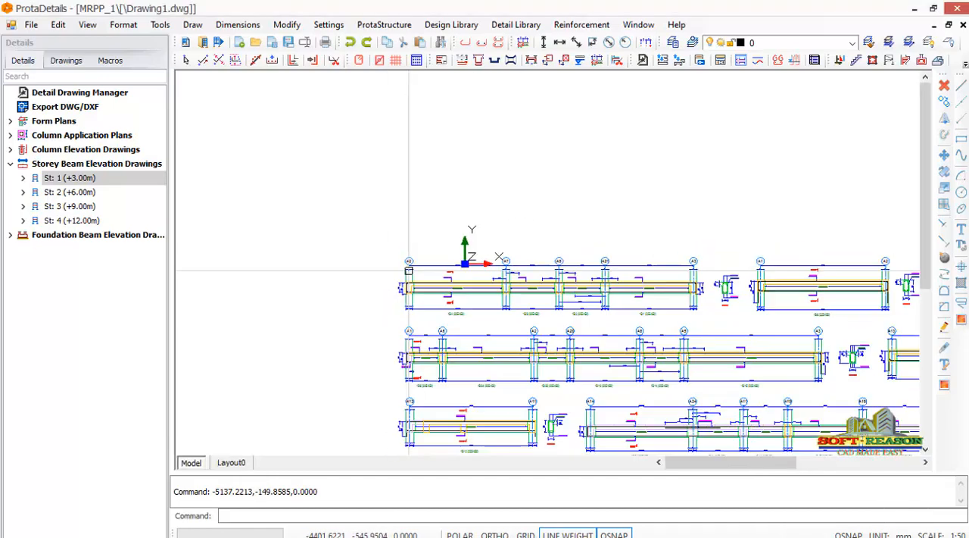
scroll(704, 303, "up", 5)
scroll(686, 321, "down", 3)
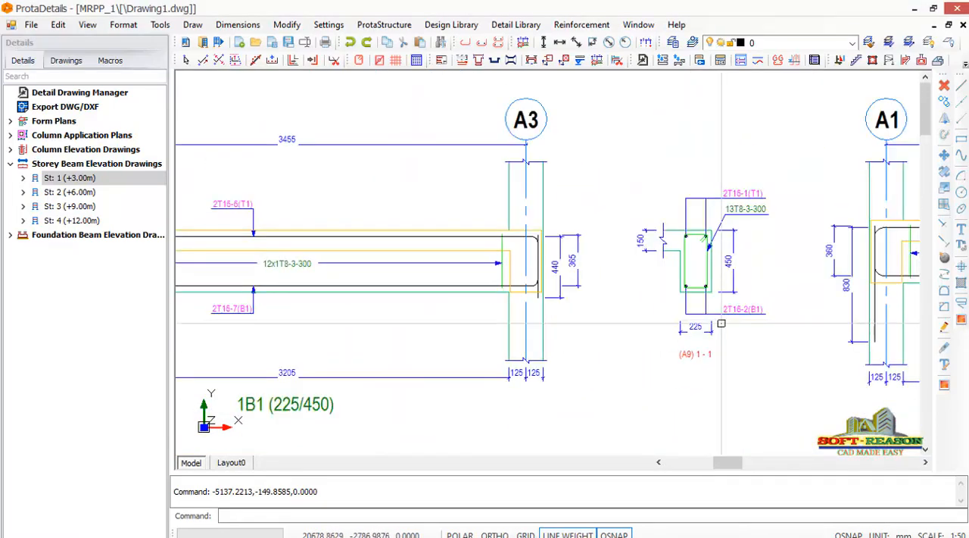
scroll(686, 321, "up", 2)
scroll(606, 318, "down", 6)
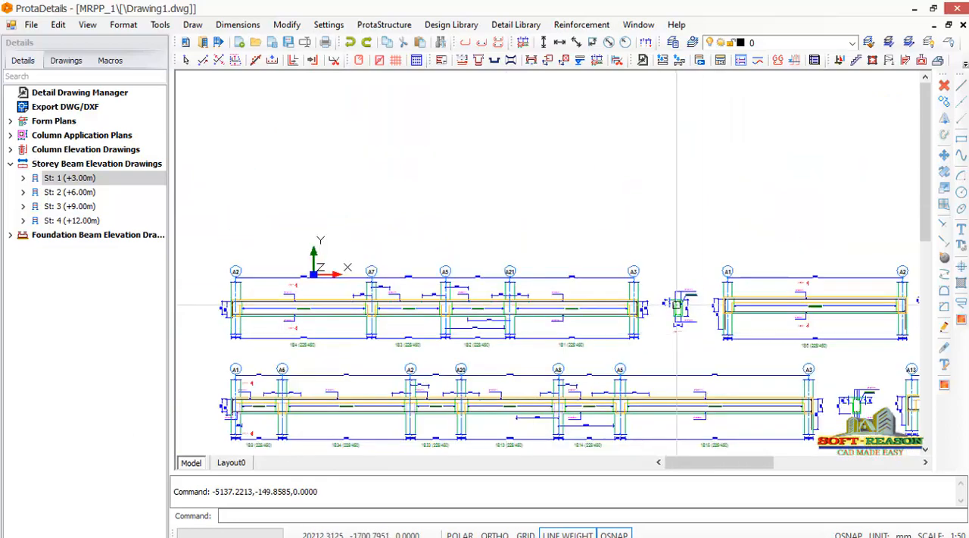
scroll(645, 340, "down", 2)
scroll(645, 340, "down", 4)
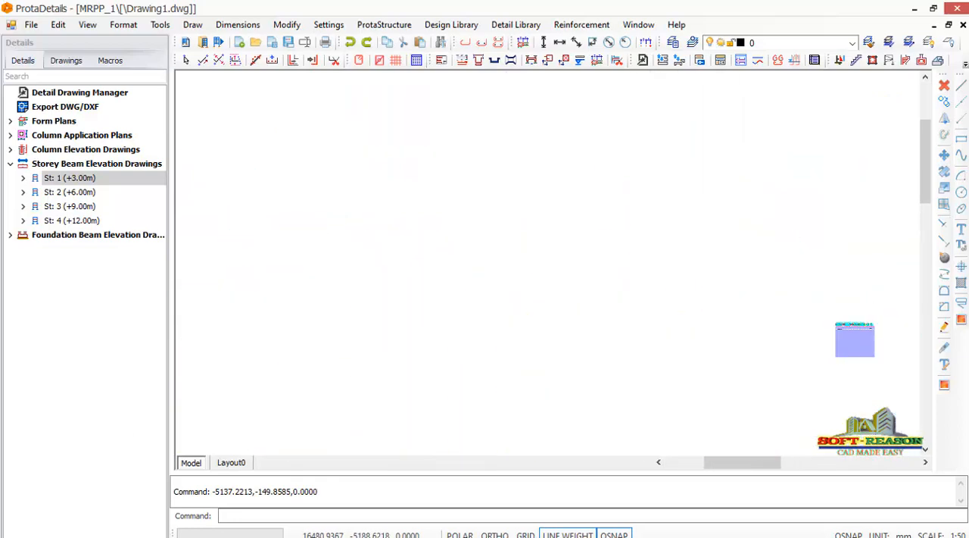
scroll(717, 356, "up", 2)
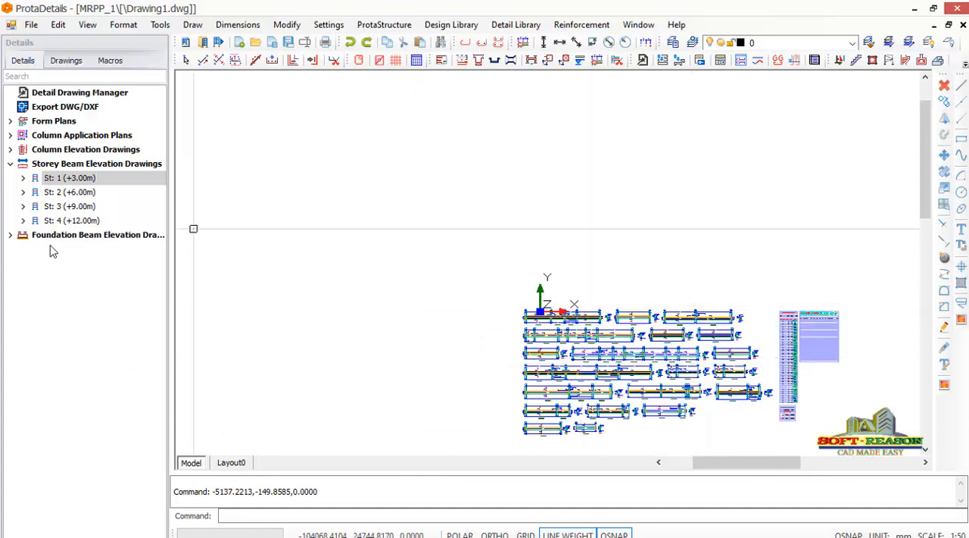
List the beam groups under Foundation in the foundation beam elevation drawings.
left_click(12, 236)
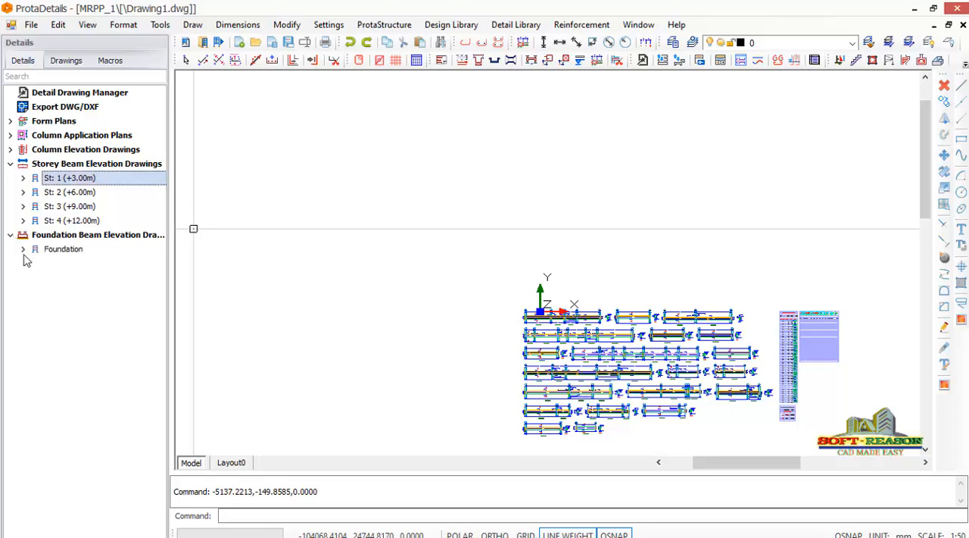
left_click(23, 249)
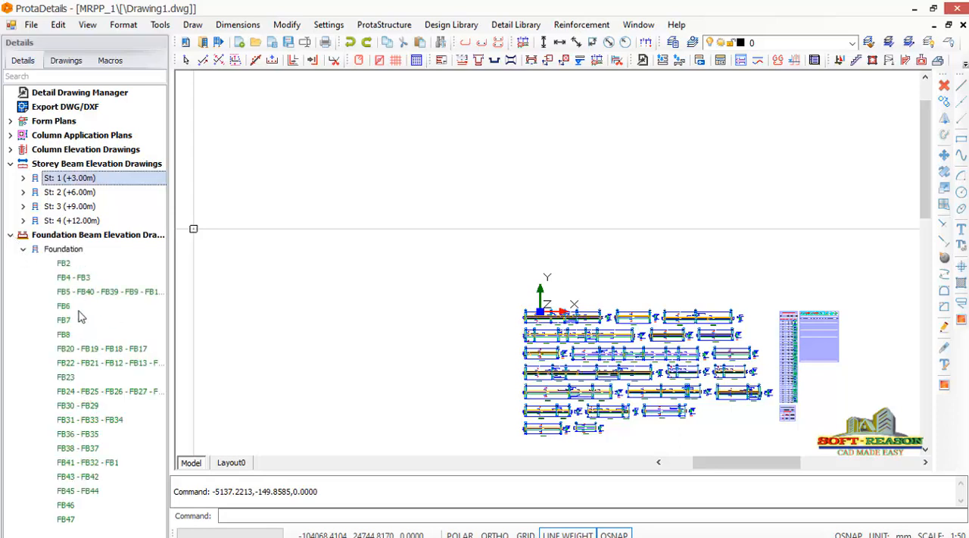
left_click(24, 249)
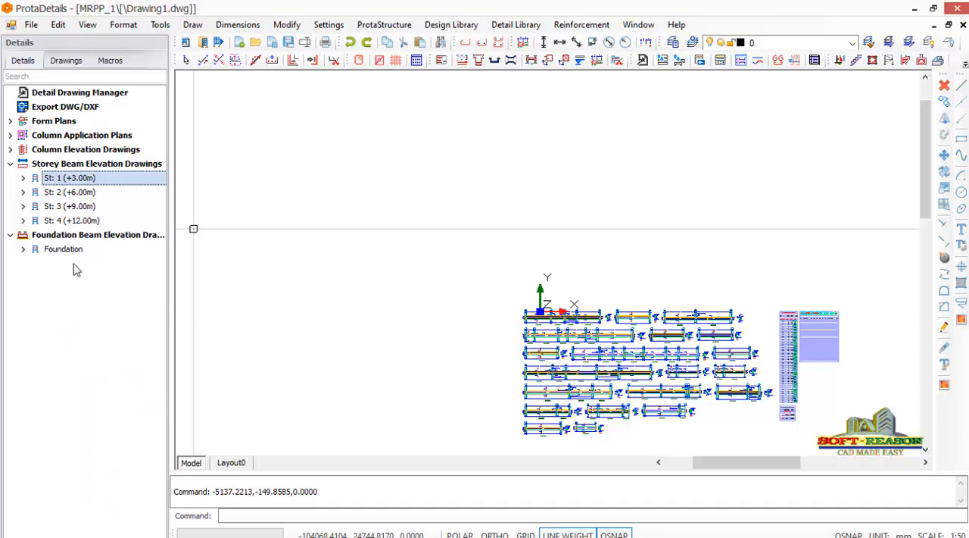
left_click(64, 249)
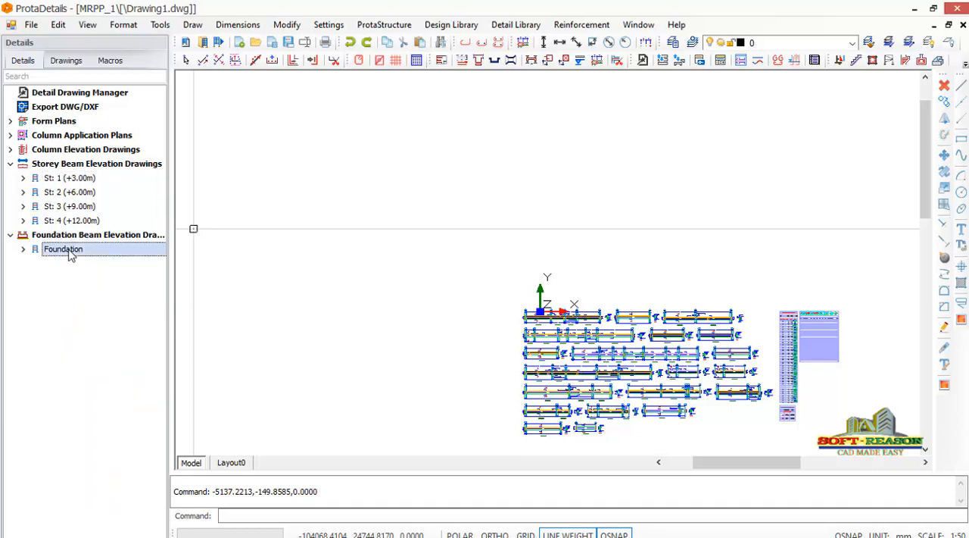
left_click(22, 249)
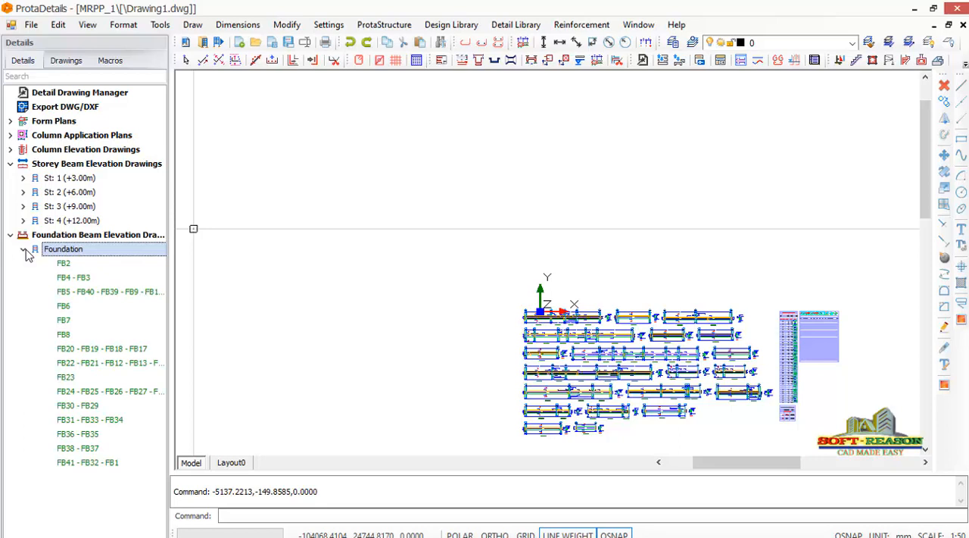
left_click(63, 264)
right_click(66, 267)
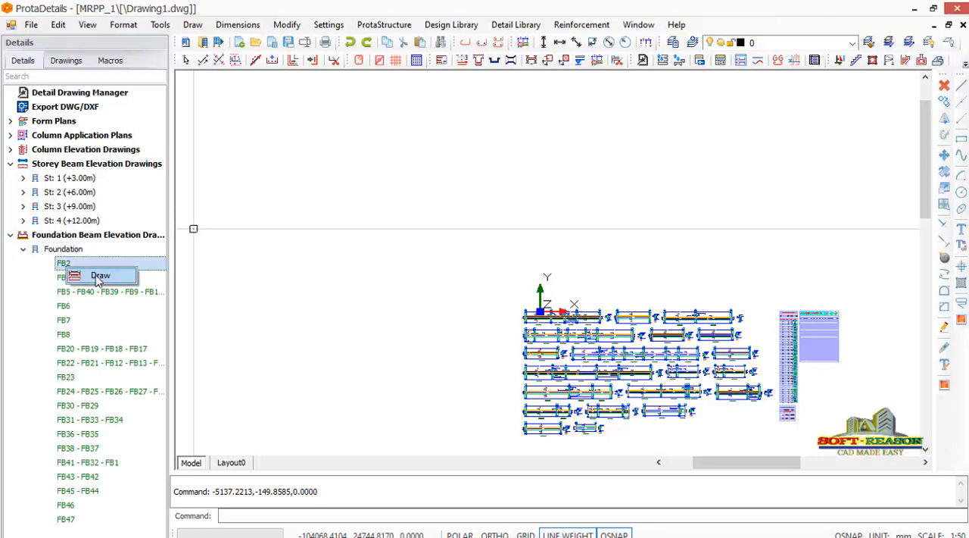
left_click(66, 236)
right_click(72, 237)
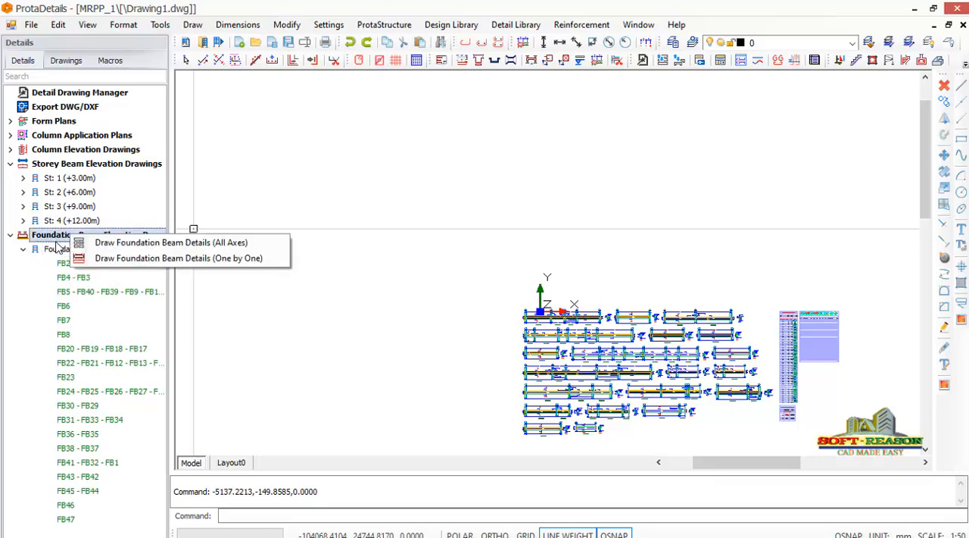
left_click(47, 250)
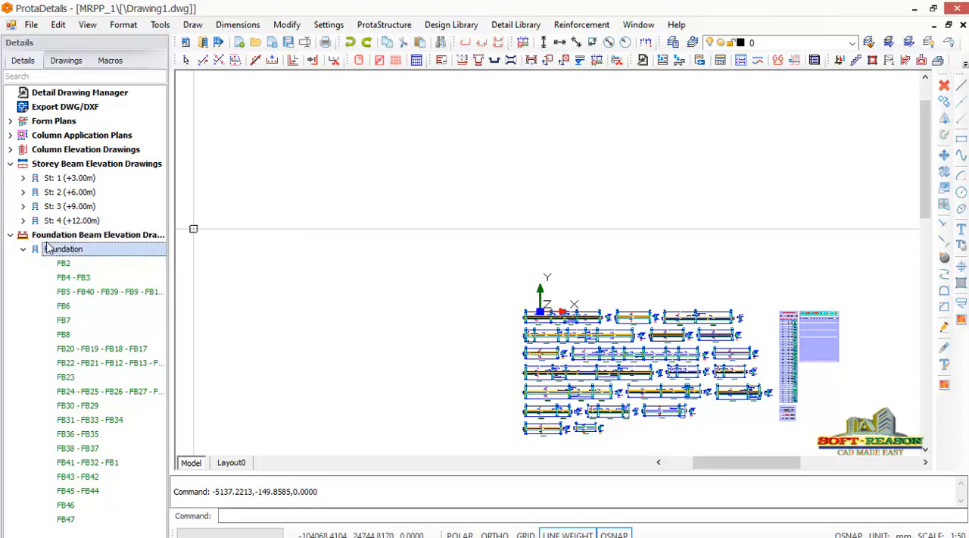
Draw the foundation beam details for all axes at 1/25 scale with quantity table and model info, inserting them below the storey beam elevations.
left_click(111, 237)
right_click(88, 236)
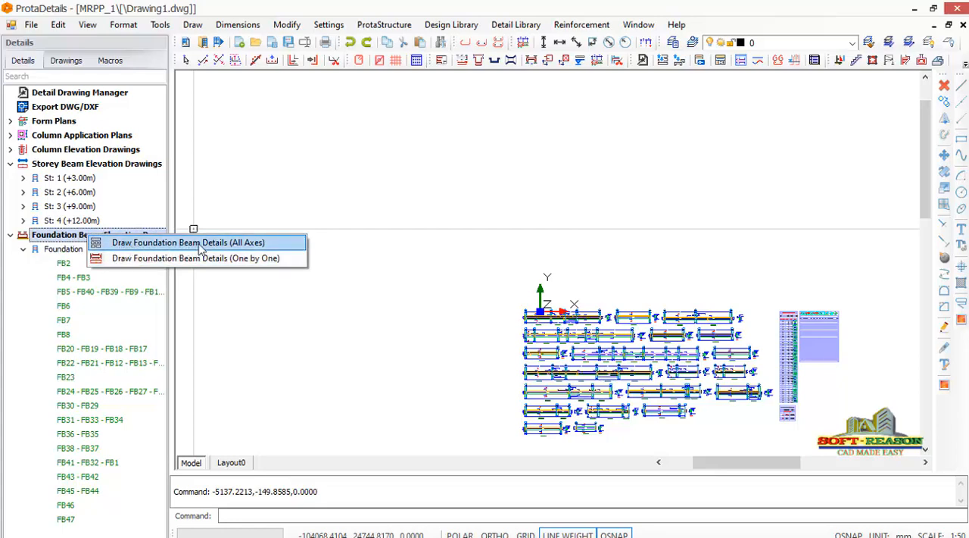
left_click(160, 243)
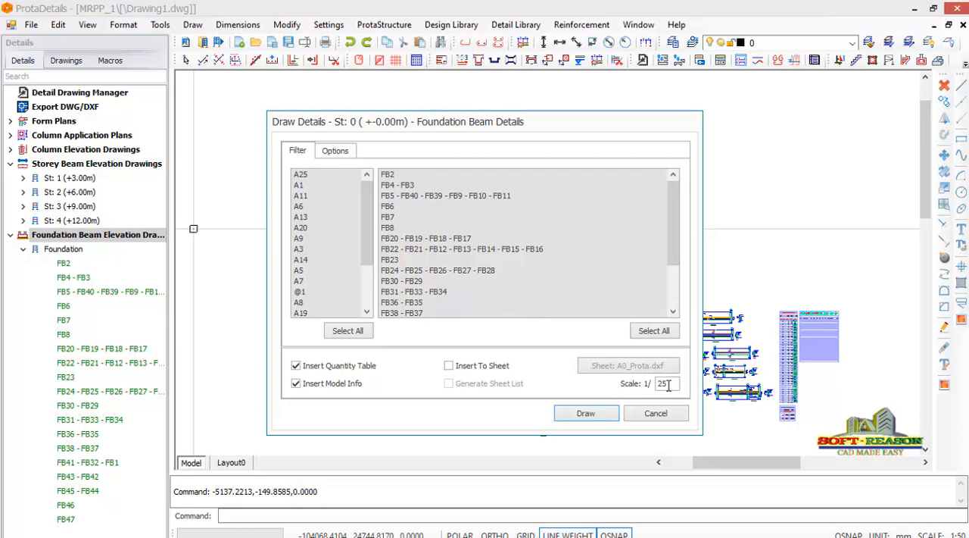
left_click(587, 414)
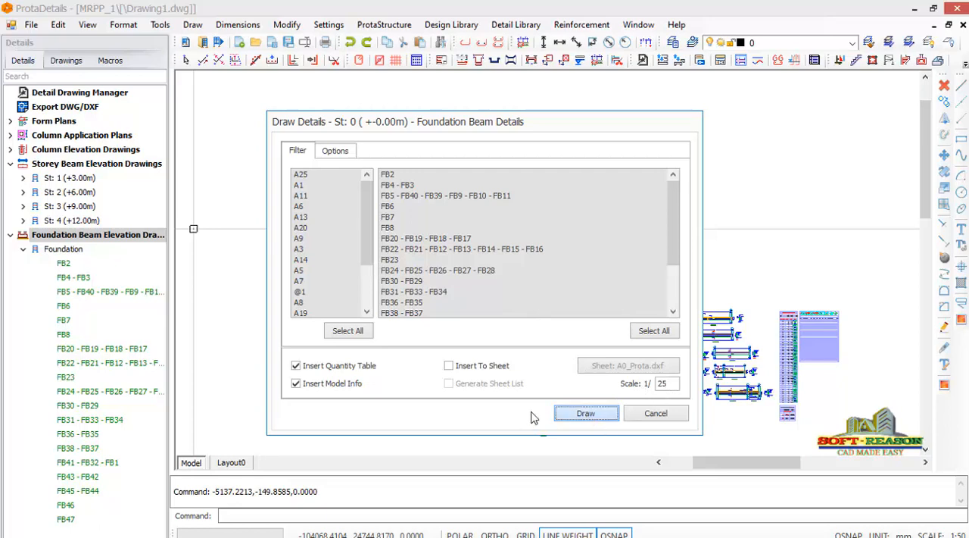
scroll(392, 279, "down", 1)
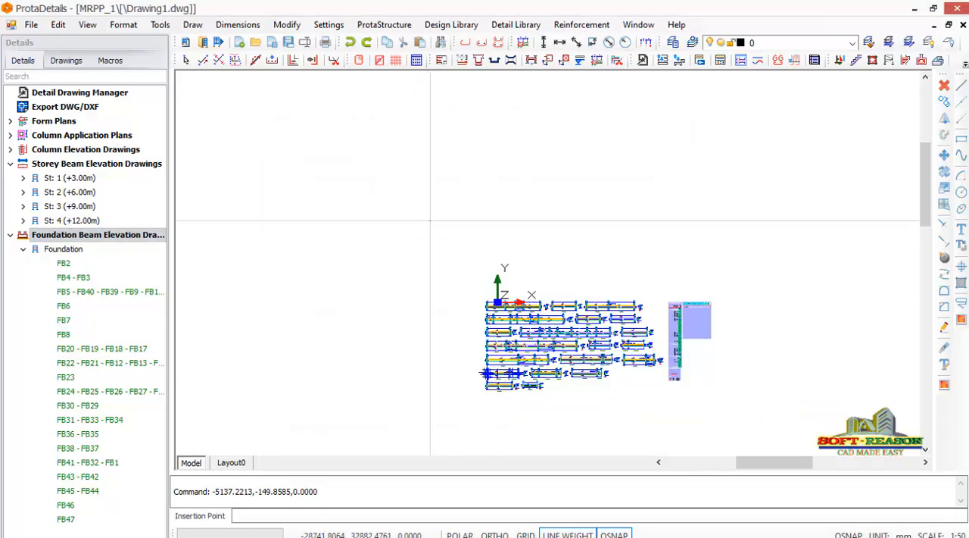
scroll(502, 179, "down", 1)
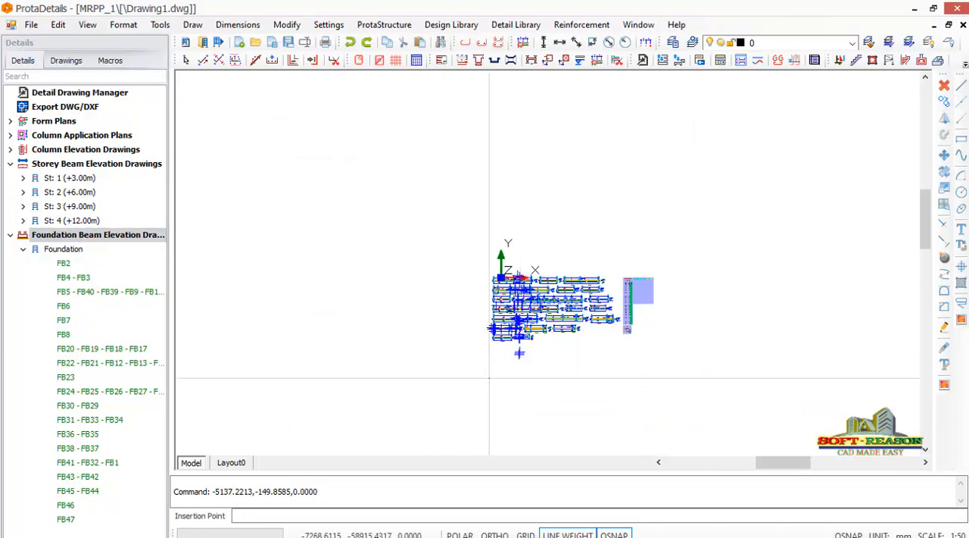
left_click(491, 377)
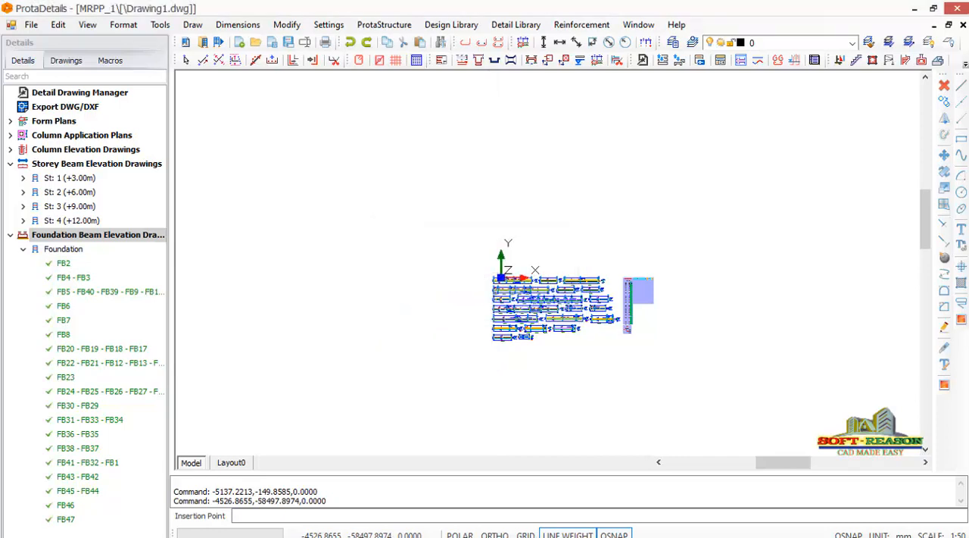
scroll(549, 388, "up", 3)
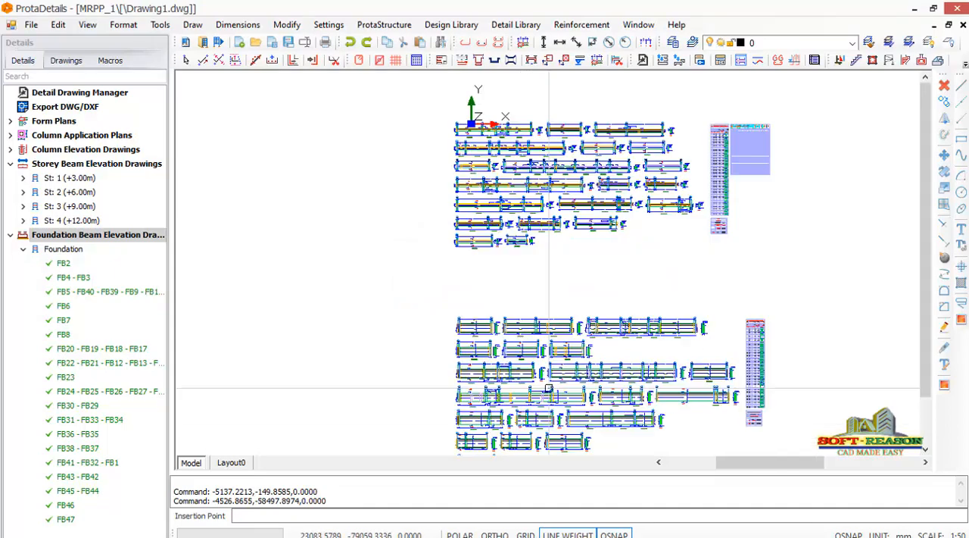
scroll(528, 318, "down", 3)
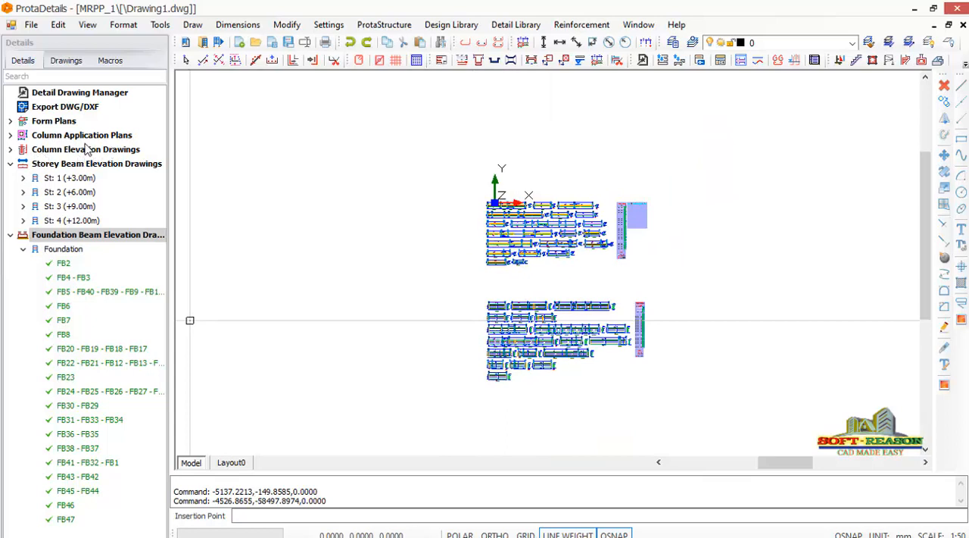
Try to draw the column elevations of all four storeys at 1/20 scale with quantity table and model info, inserting them just above the storey beam elevations.
left_click(10, 150)
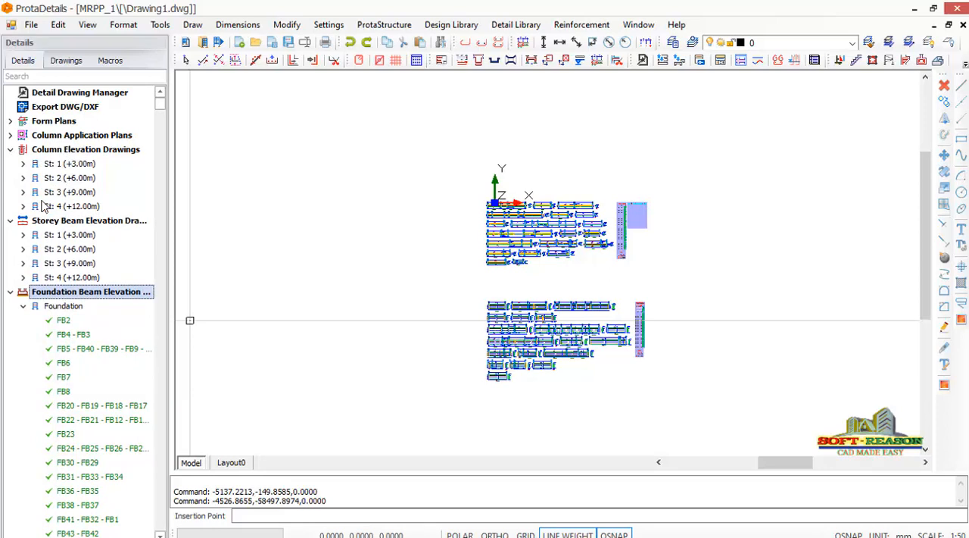
left_click(53, 152)
right_click(53, 151)
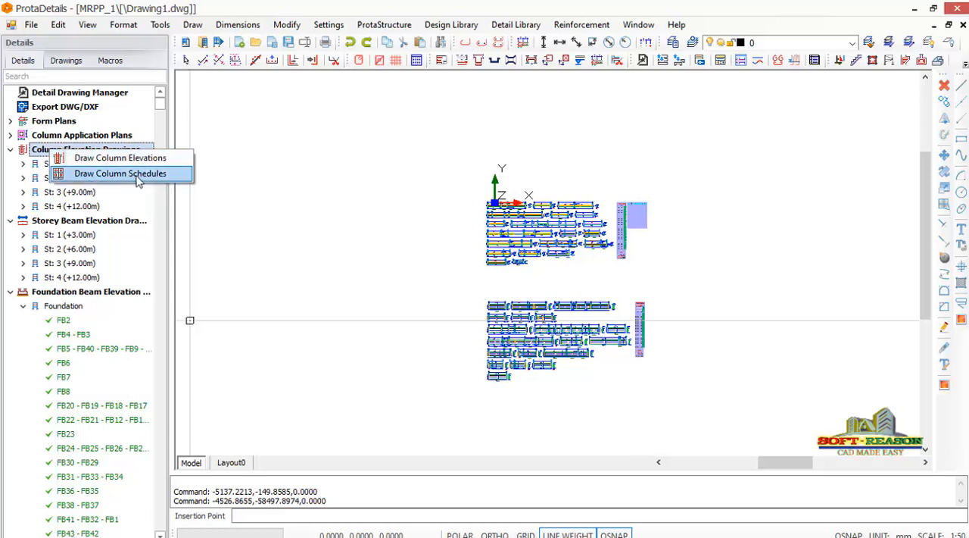
left_click(93, 159)
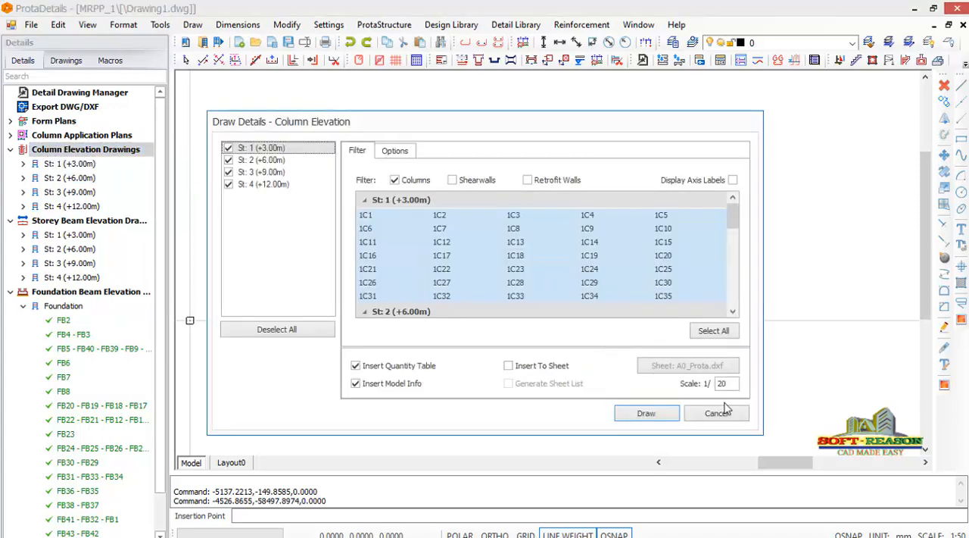
left_click(645, 414)
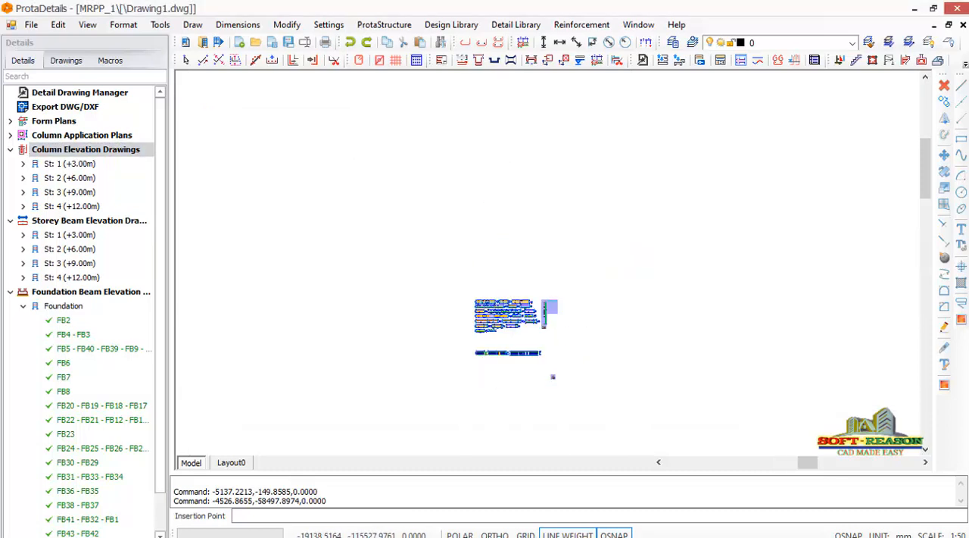
scroll(477, 286, "up", 5)
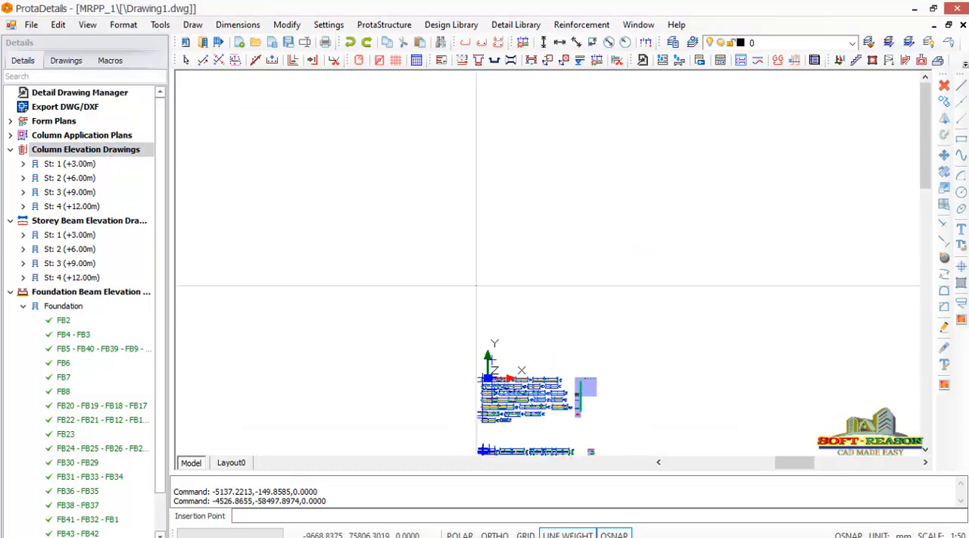
left_click(482, 279)
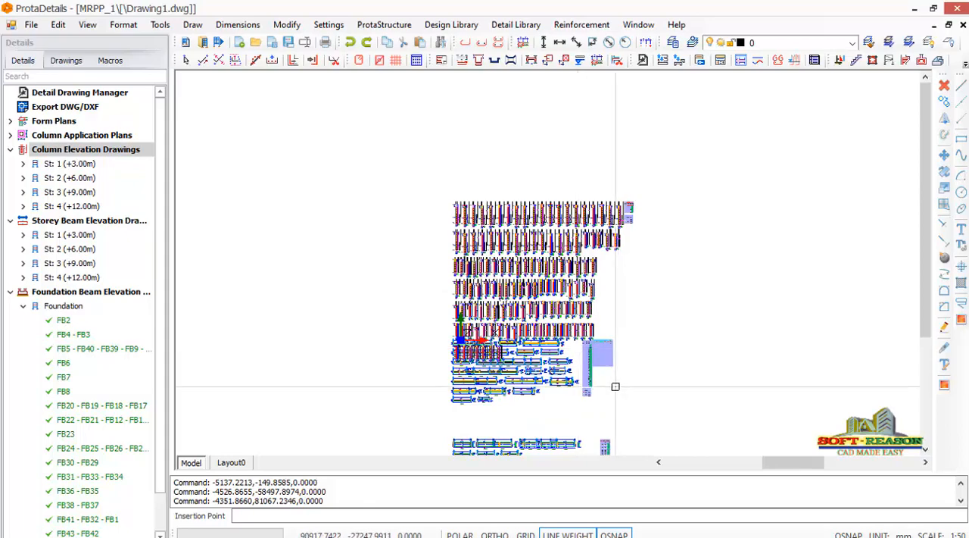
Check the column elevations against the storey beam elevations and undo their insertion.
scroll(556, 345, "up", 2)
scroll(533, 336, "up", 2)
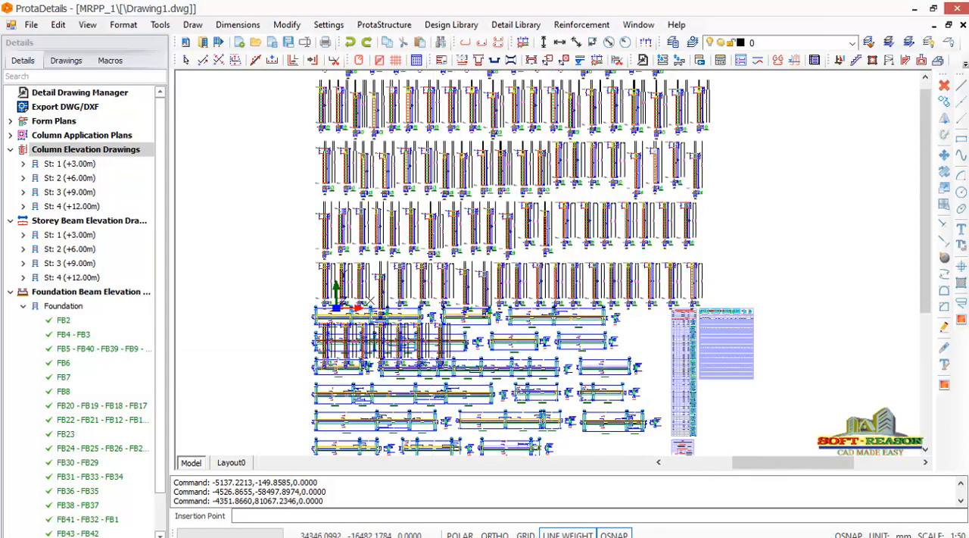
scroll(497, 395, "down", 2)
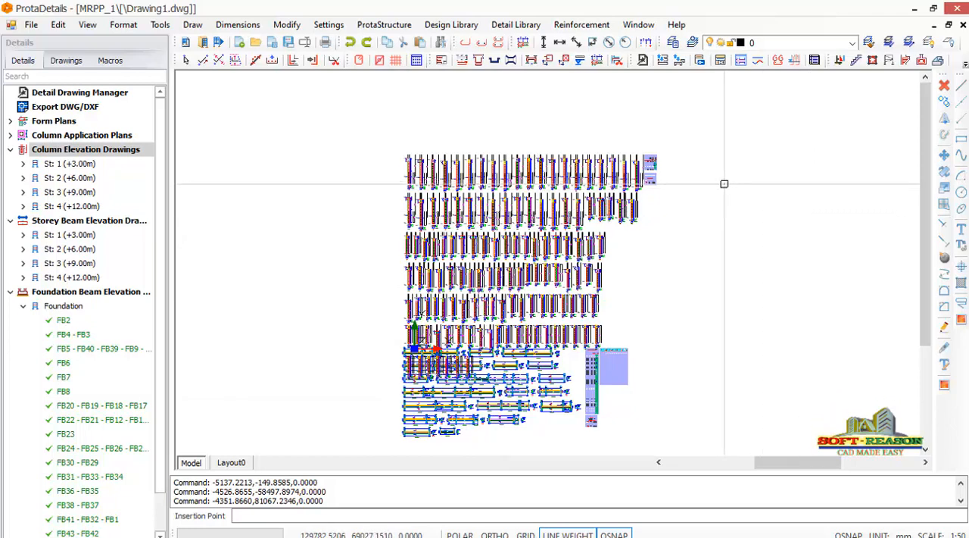
key("Escape")
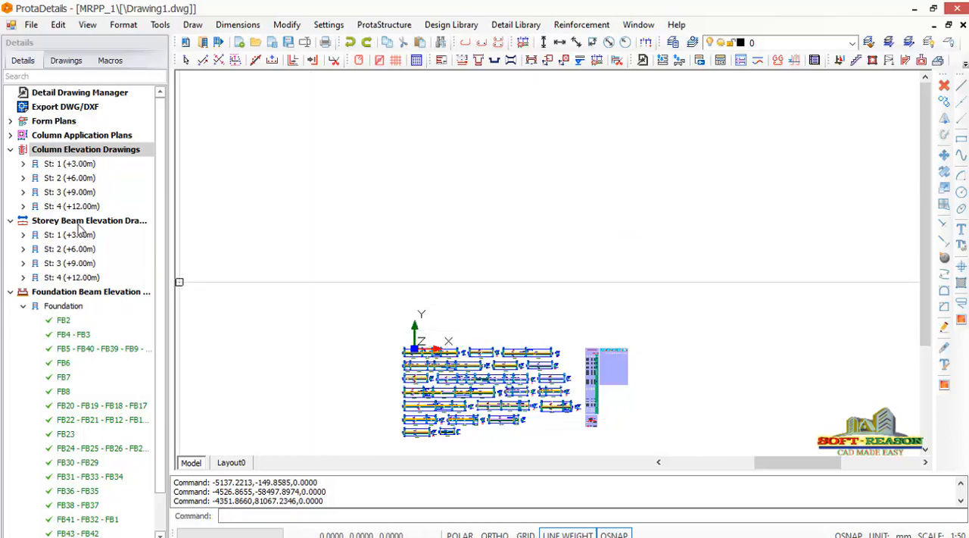
Draw the column elevations of all four storeys at 1/20 scale with quantity table and model info, inserting them well above the storey beam elevations.
left_click(67, 156)
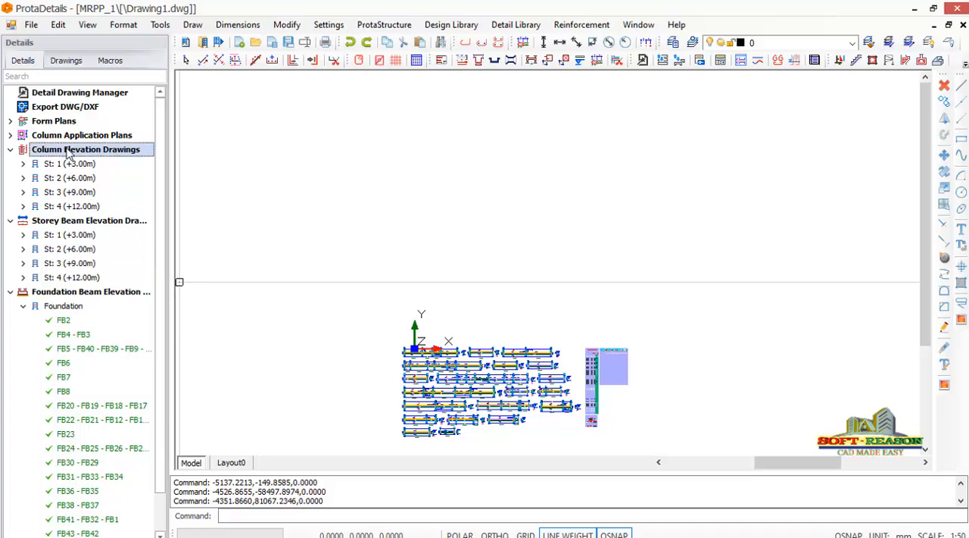
right_click(67, 156)
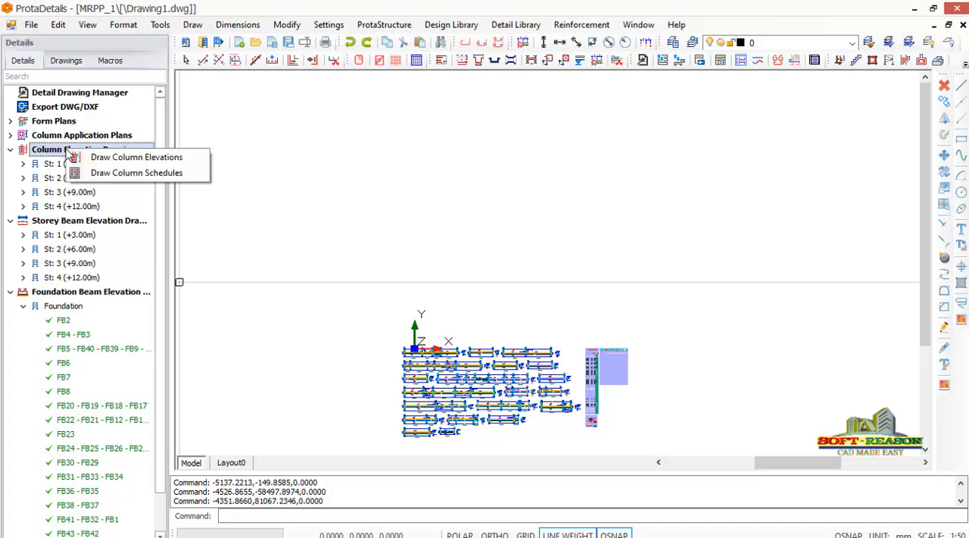
left_click(137, 157)
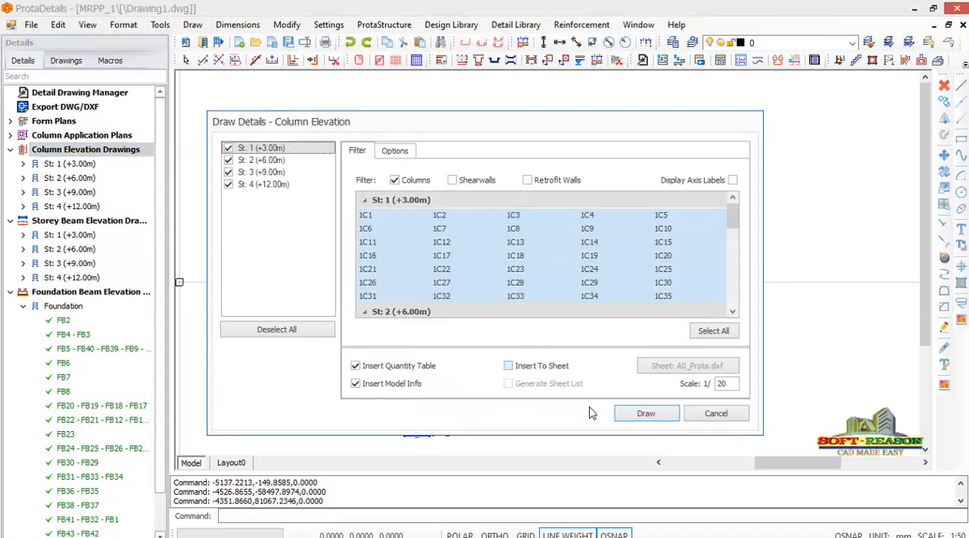
left_click(645, 415)
scroll(529, 345, "down", 2)
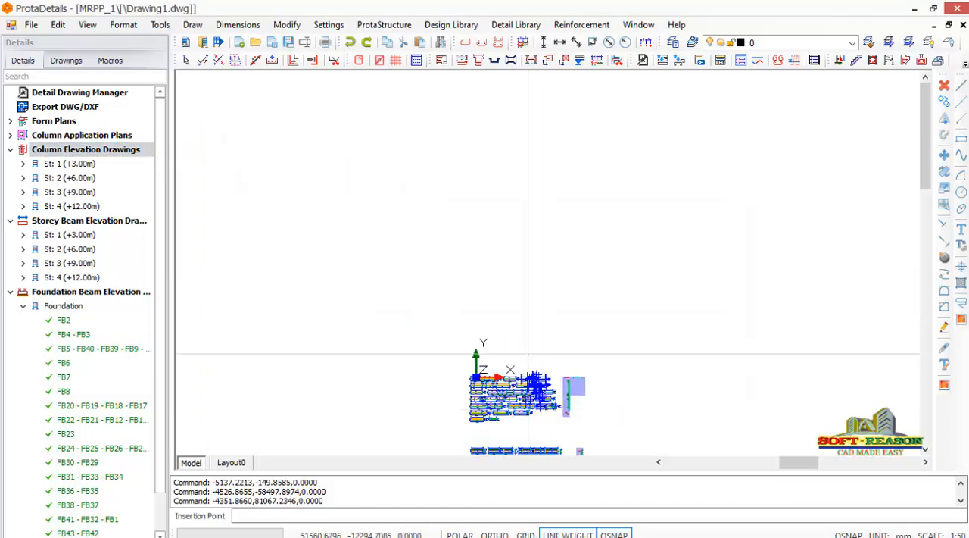
left_click(468, 124)
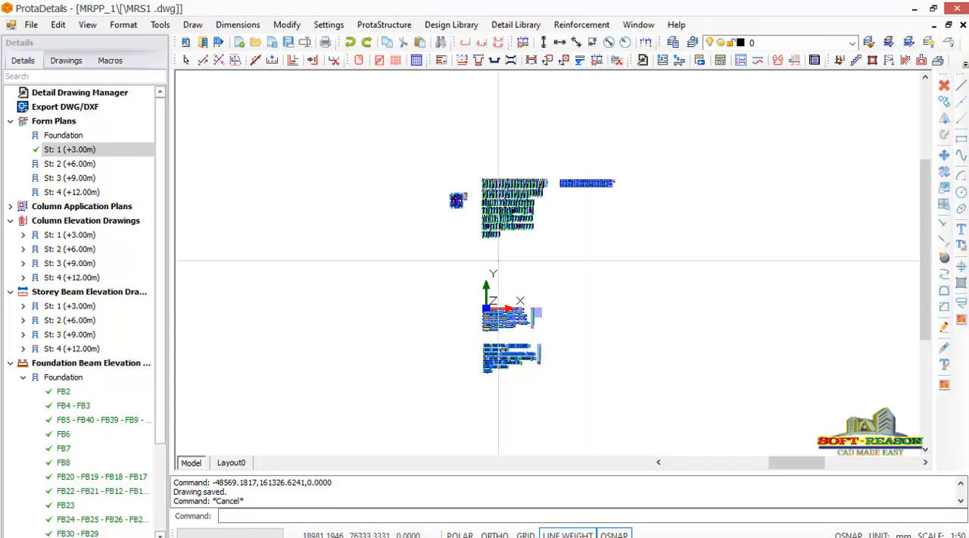
Export the MRS1.dwg drawing in DWG2007 format to the MRPP_1\ExportedDrawings directory.
left_click(67, 110)
right_click(67, 109)
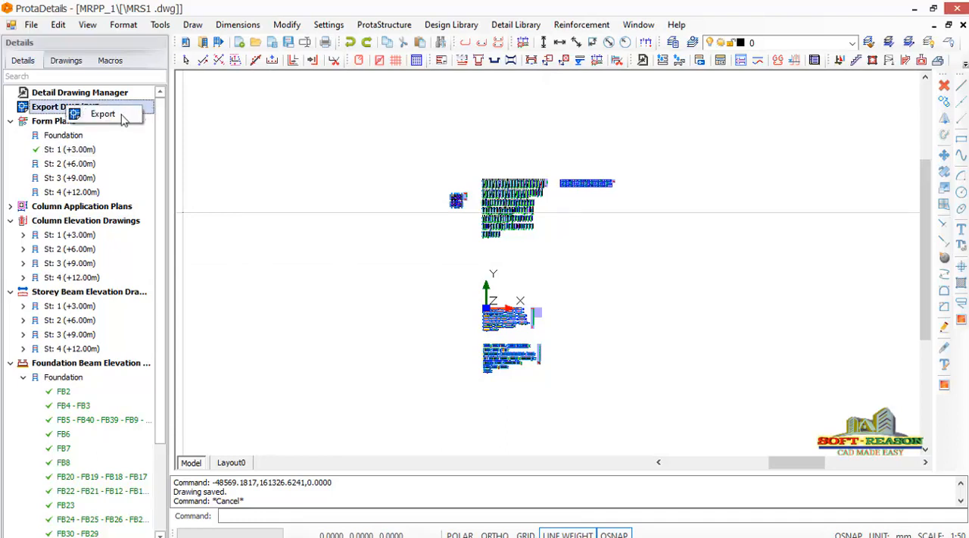
left_click(99, 115)
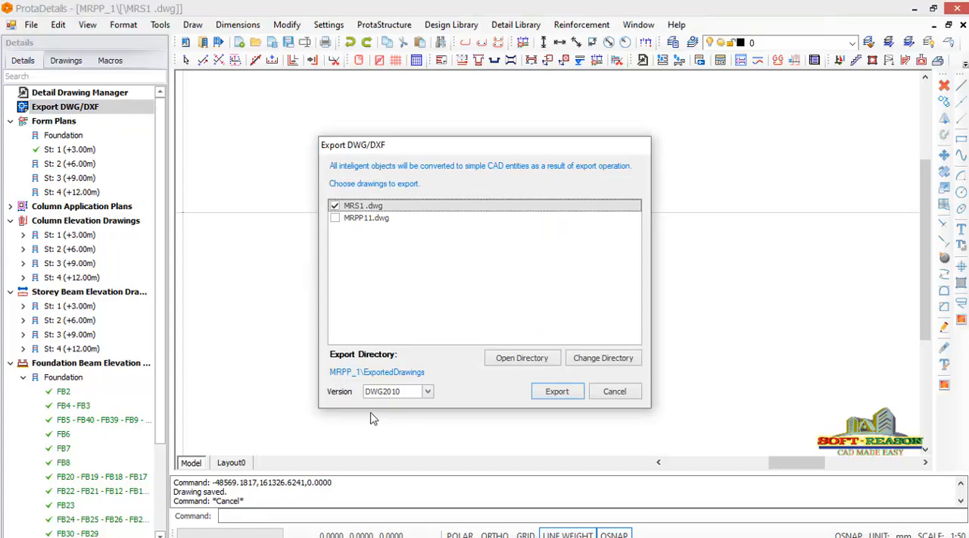
left_click(427, 391)
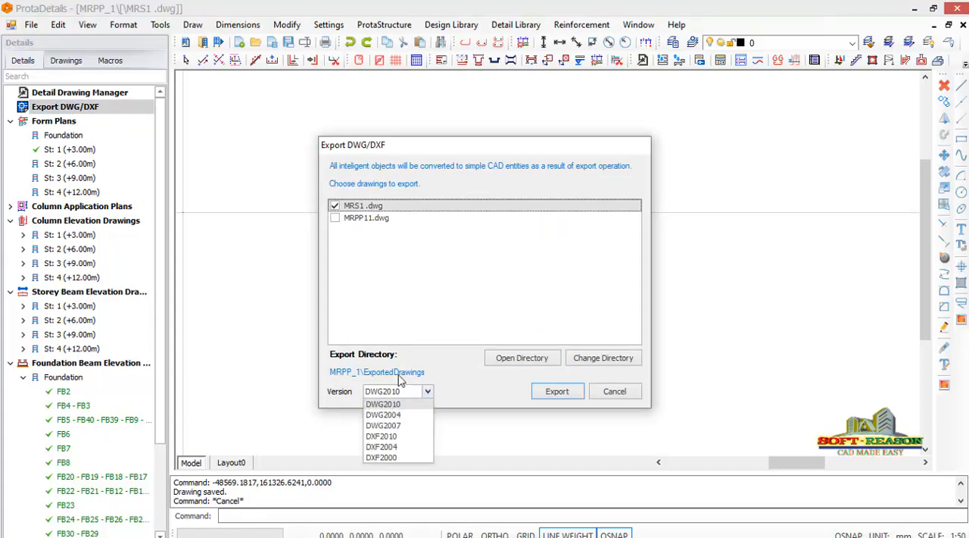
left_click(384, 425)
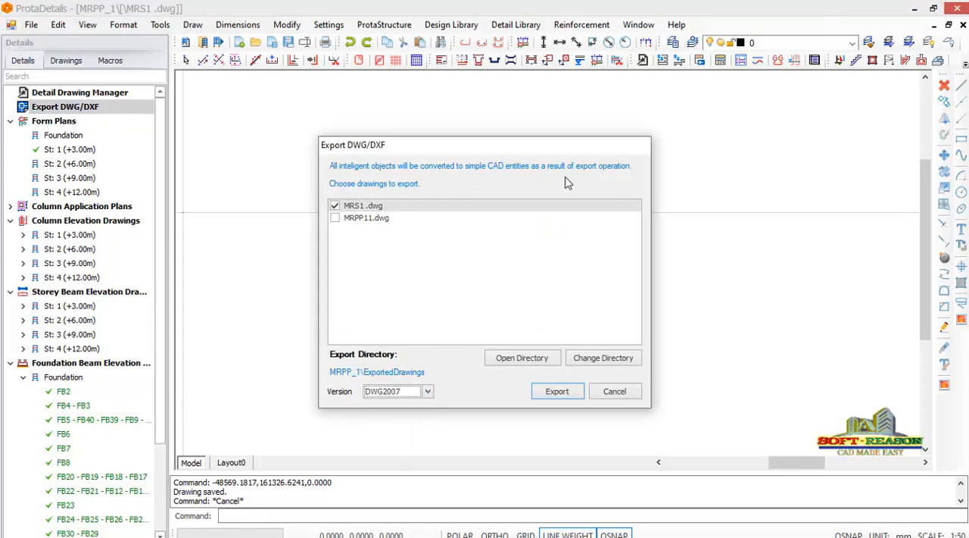
left_click(558, 392)
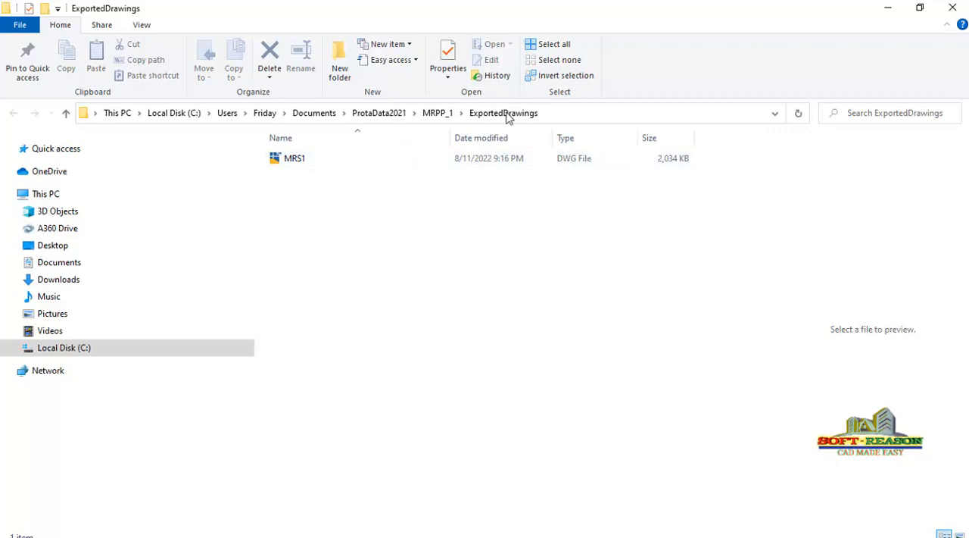
Open the exported MRS1 drawing from the ExportedDrawings folder in AutoCAD, continuing past the foreign DWG notice.
left_click(292, 163)
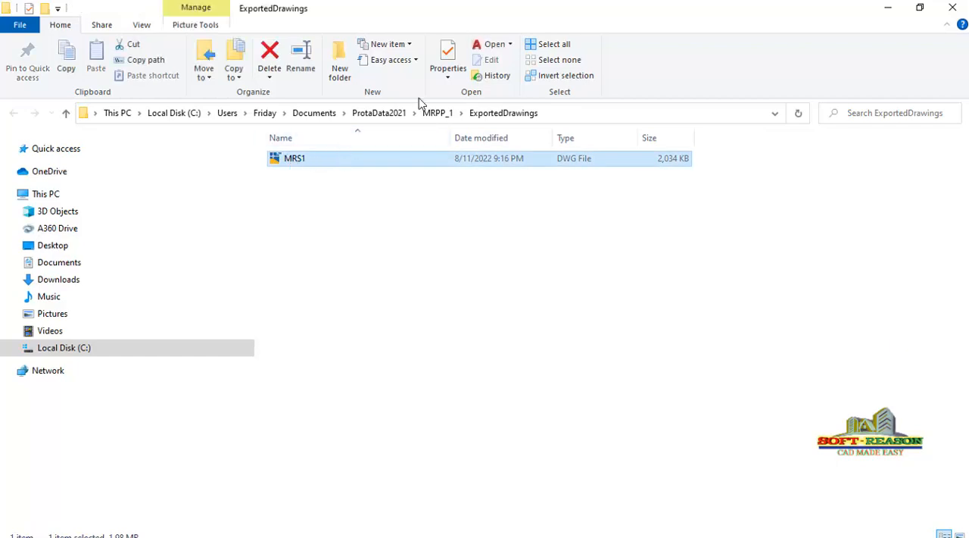
left_click(494, 44)
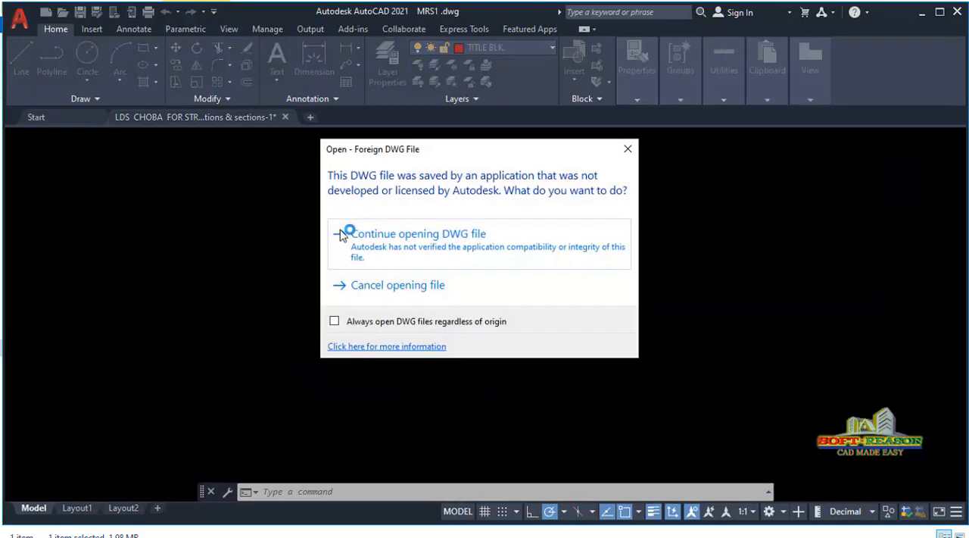
left_click(392, 242)
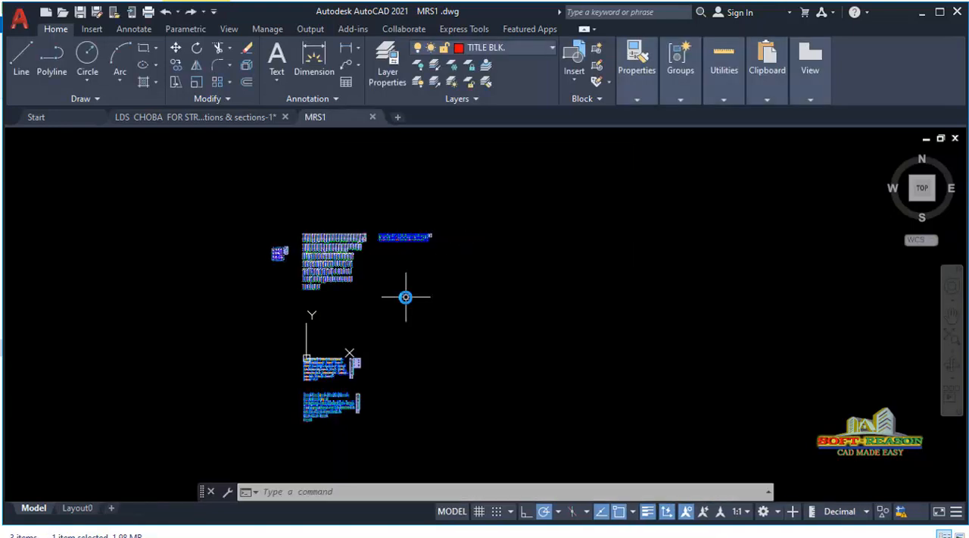
Examine the exported form plan and column elevations, and how they are arranged in the drawing.
scroll(394, 337, "down", 2)
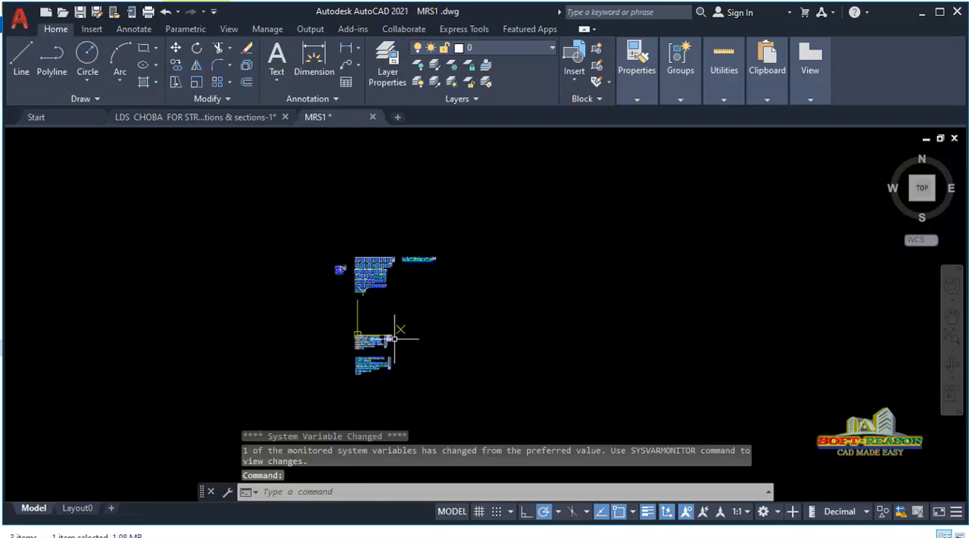
scroll(365, 326, "up", 2)
scroll(348, 208, "up", 6)
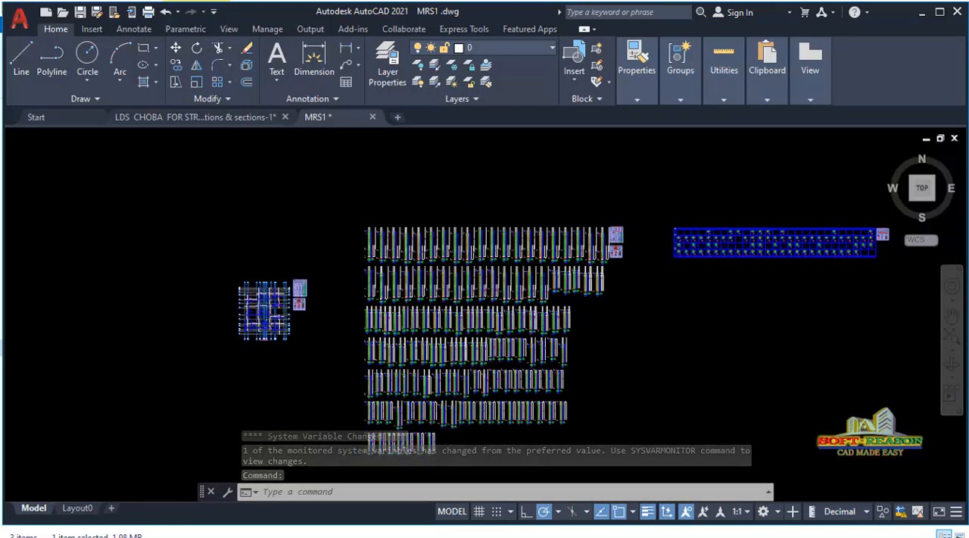
middle_click_drag(333, 275, 436, 207)
scroll(436, 208, "down", 2)
scroll(412, 238, "up", 2)
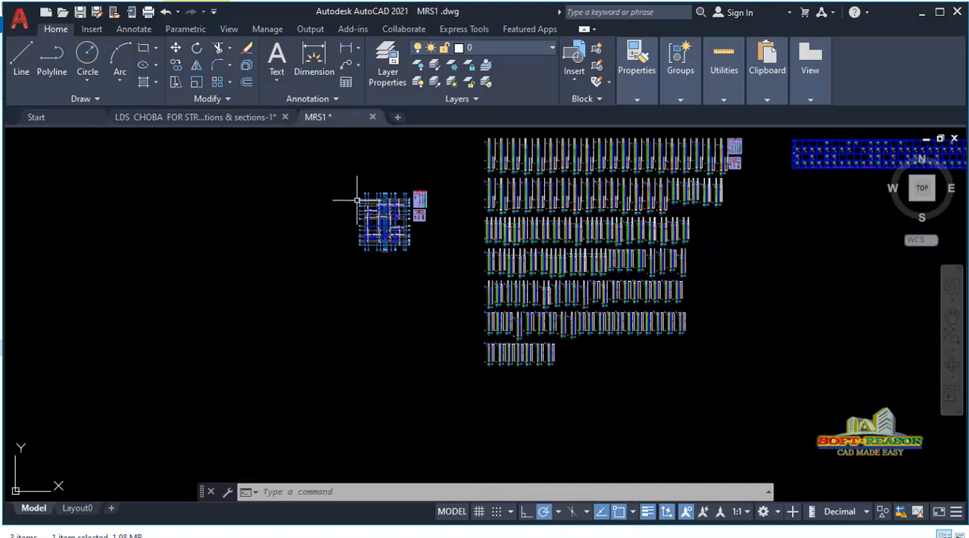
scroll(417, 259, "up", 2)
scroll(371, 265, "down", 2)
scroll(323, 215, "down", 3)
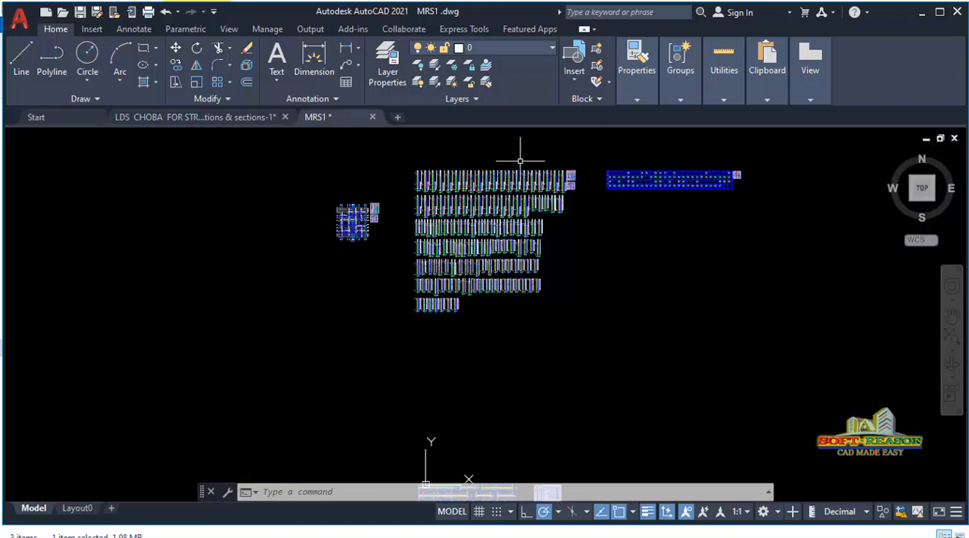
scroll(519, 156, "down", 1)
scroll(489, 199, "up", 2)
scroll(553, 235, "down", 5)
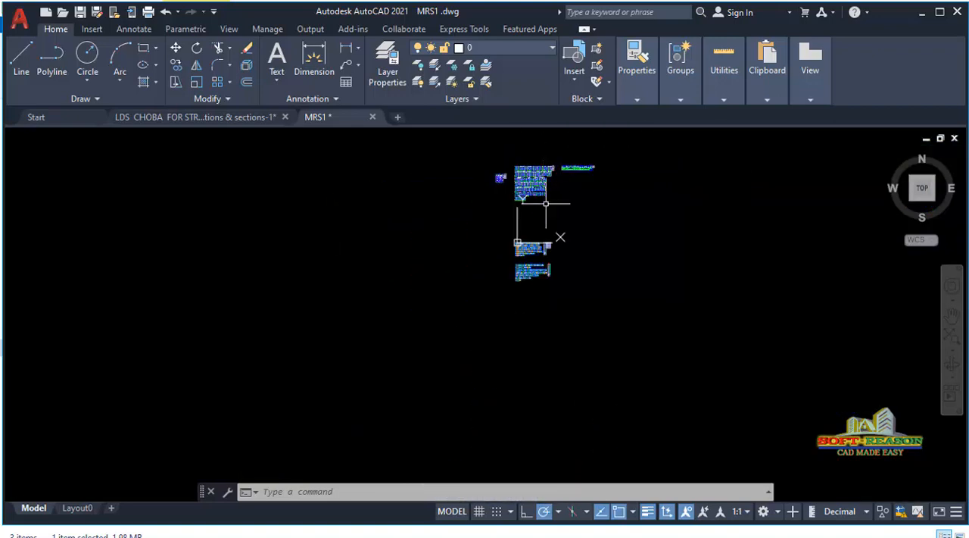
Examine the exported storey beam and foundation beam elevations with their quantity tables, and compare the layout with the column drawings above.
scroll(542, 245, "up", 4)
scroll(542, 245, "up", 2)
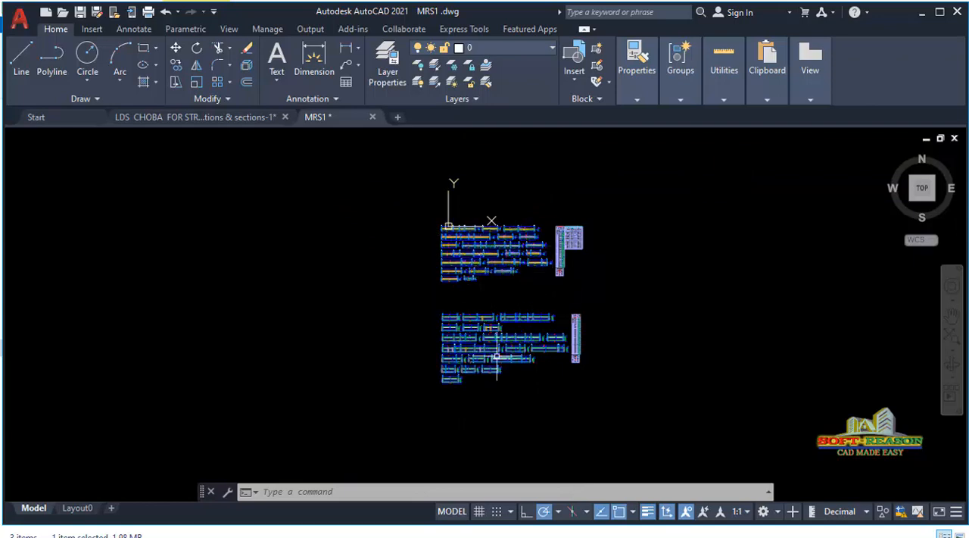
scroll(455, 227, "up", 2)
scroll(534, 326, "down", 4)
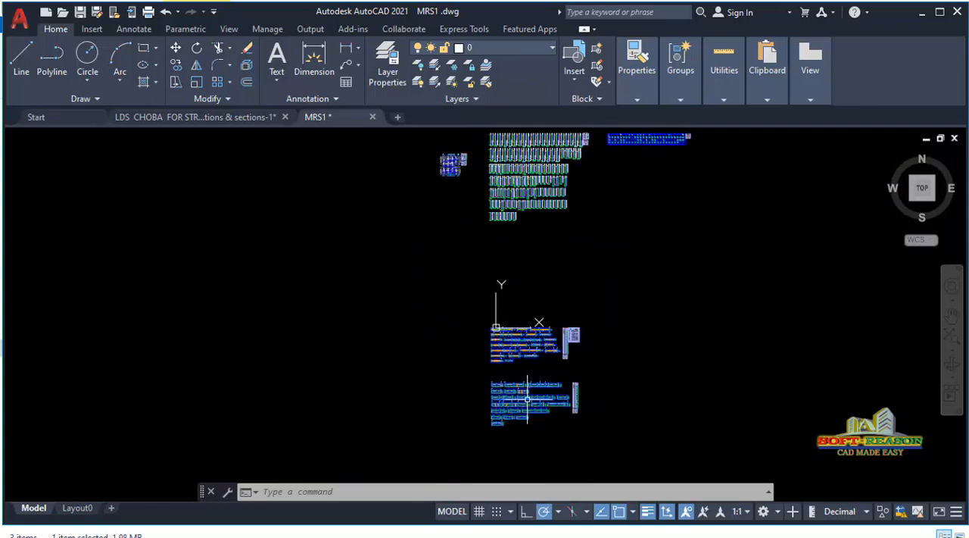
scroll(493, 366, "down", 4)
scroll(504, 294, "up", 6)
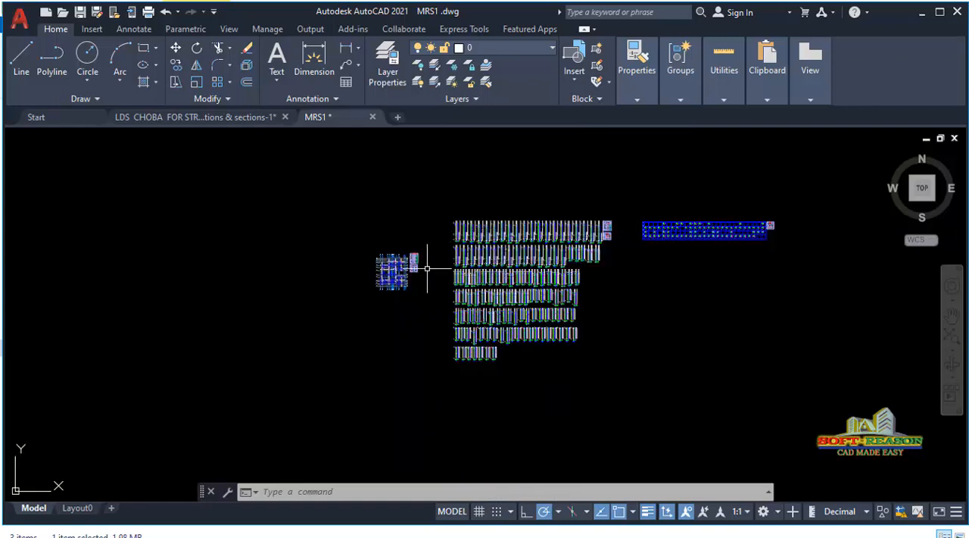
scroll(440, 268, "up", 2)
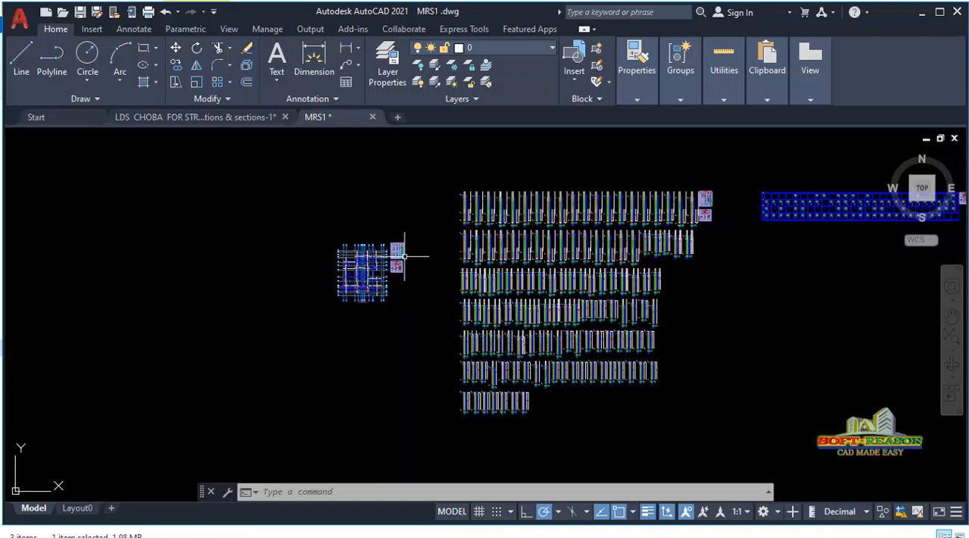
scroll(392, 246, "down", 5)
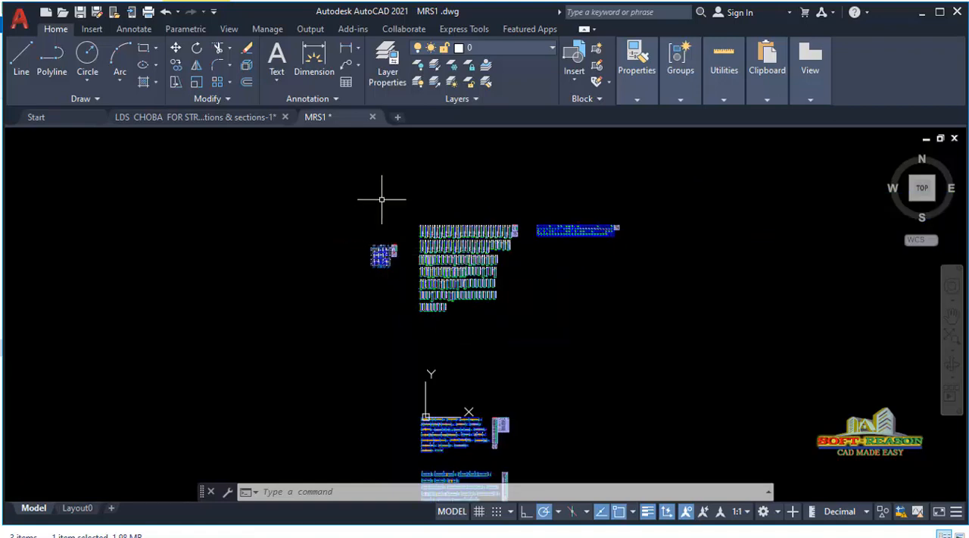
scroll(418, 203, "down", 2)
scroll(421, 221, "up", 2)
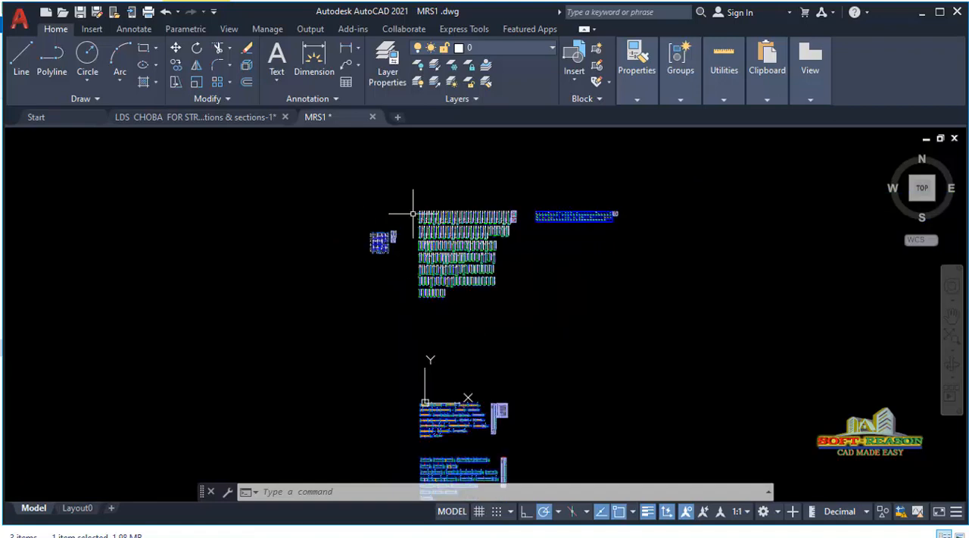